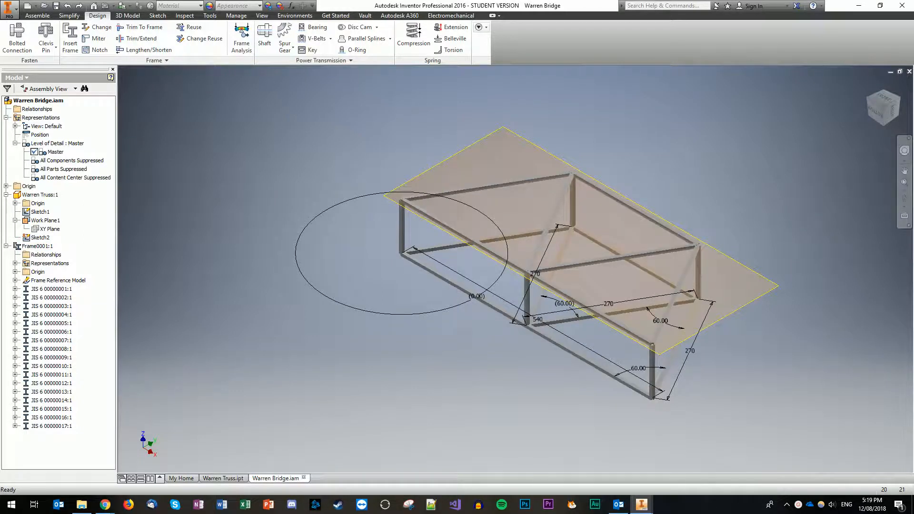
# Step: Turn off visibility of Sketch1 and Work Plane1 under Warren Truss:1 in the browser
pyautogui.click(6, 195)
pyautogui.click(6, 195)
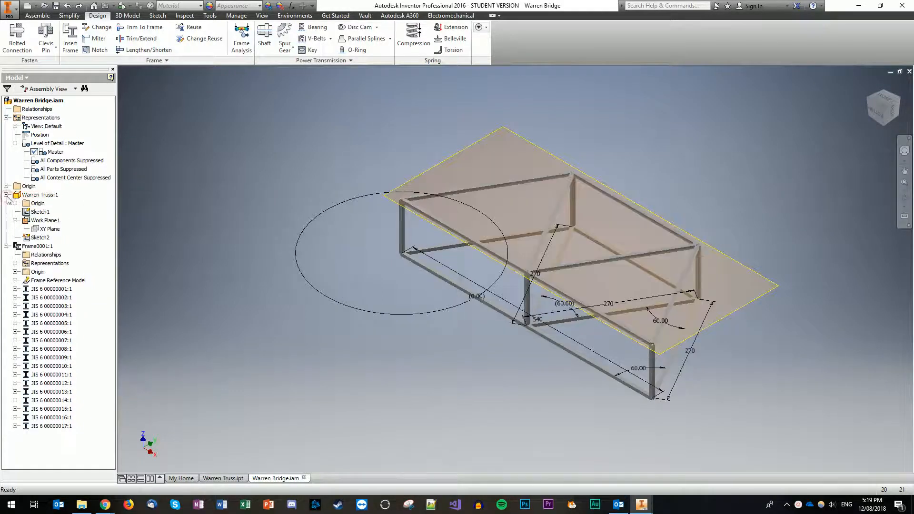
pyautogui.rightClick(44, 212)
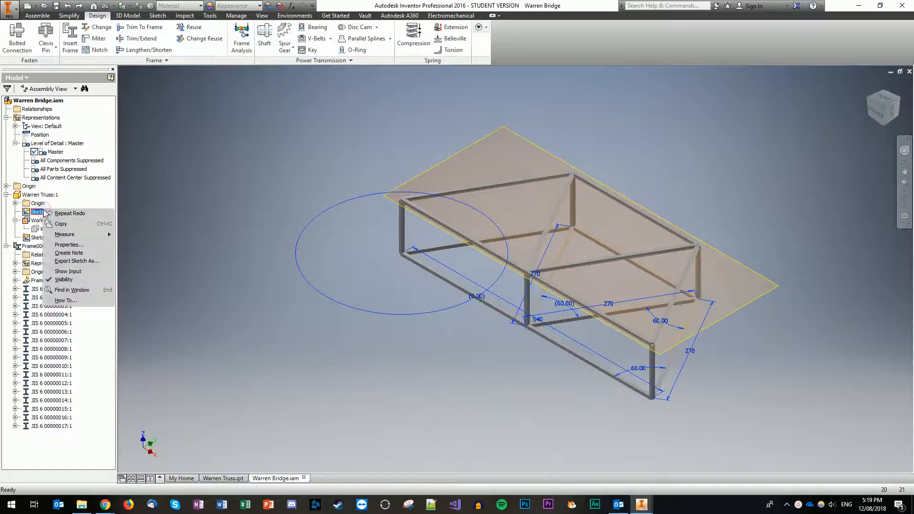
pyautogui.click(64, 280)
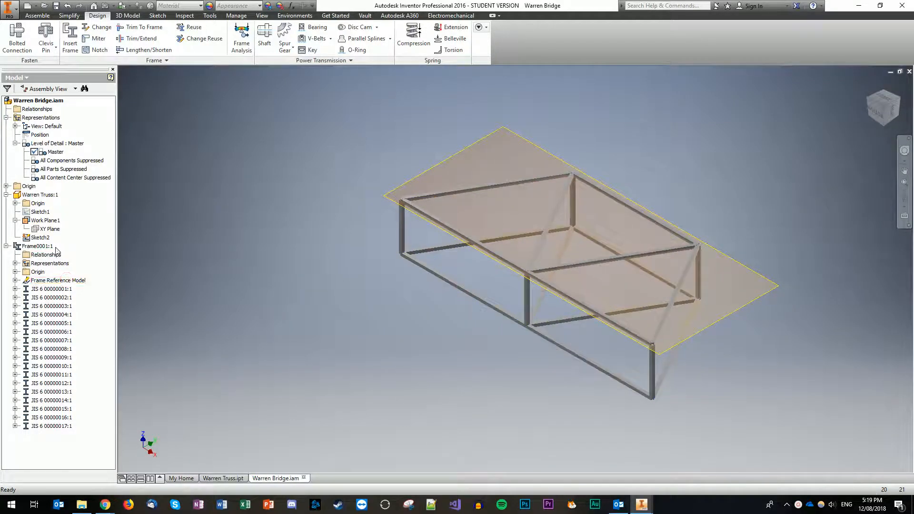
pyautogui.rightClick(56, 229)
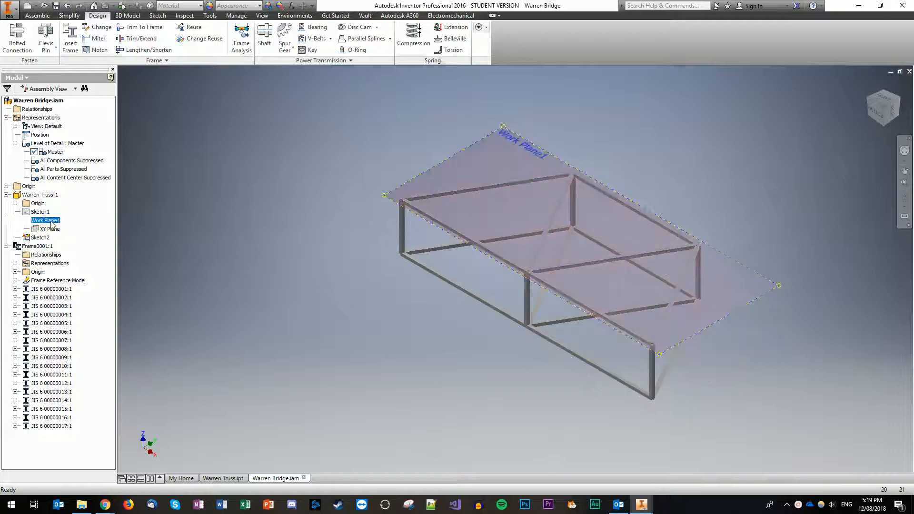
pyautogui.click(85, 310)
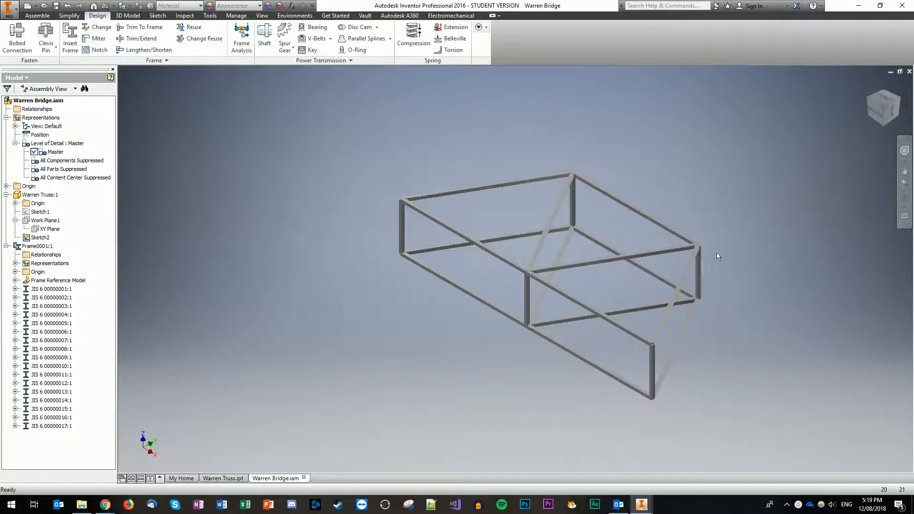
# Step: Orient the frame to a level front view and zoom and pan onto the top-left chord-diagonal joint
pyautogui.moveTo(889, 102); pyautogui.dragTo(751, 147)
pyautogui.click(884, 101)
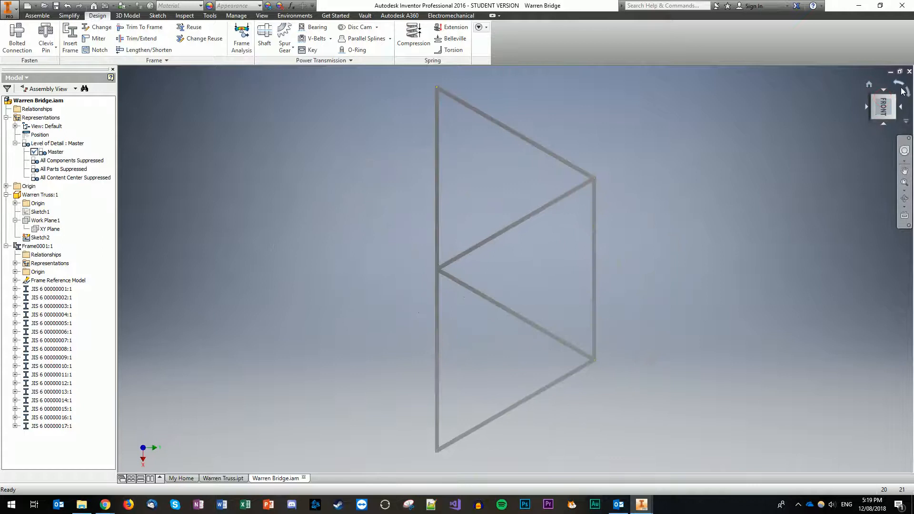
pyautogui.click(899, 85)
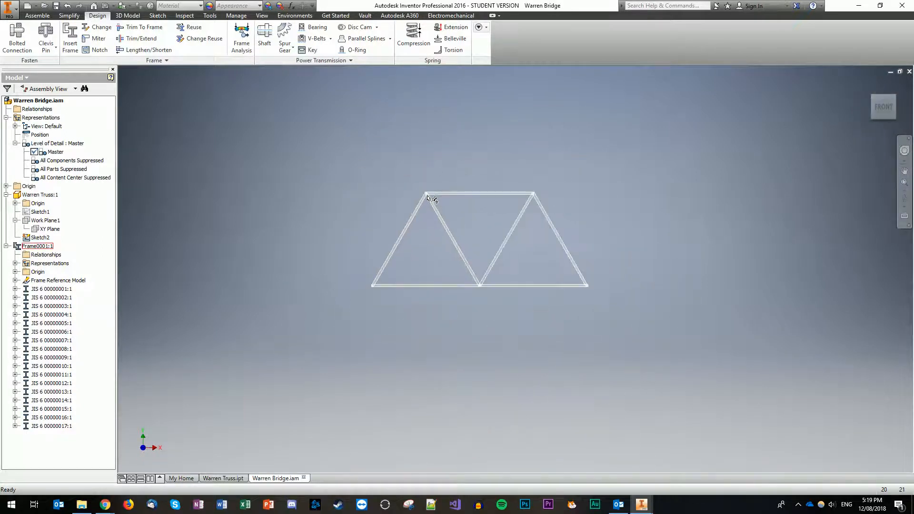
pyautogui.scroll(-5, 429, 193)
pyautogui.scroll(-3, 386, 143)
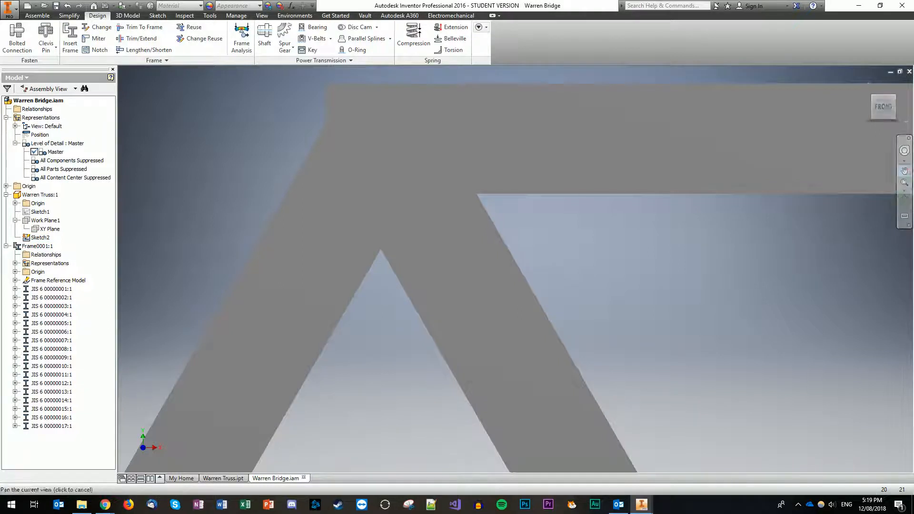
pyautogui.click(905, 170)
pyautogui.moveTo(330, 88); pyautogui.dragTo(375, 143)
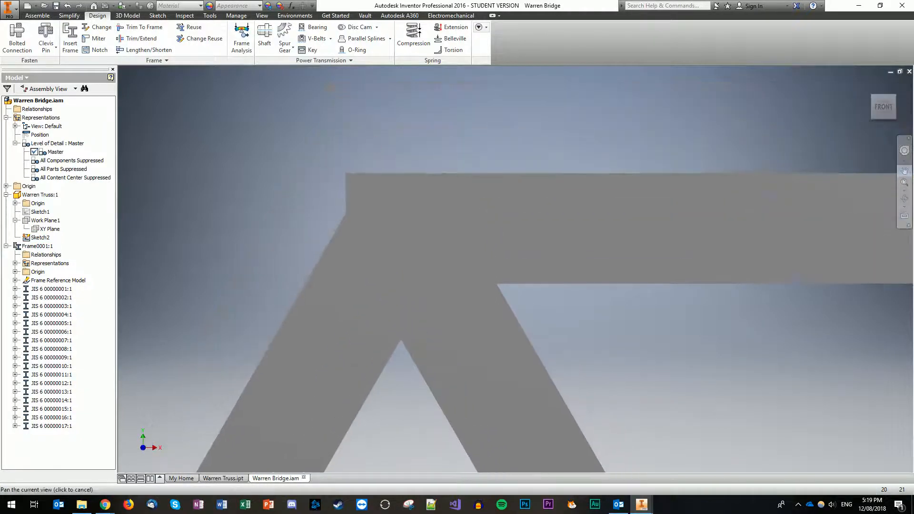
pyautogui.click(905, 170)
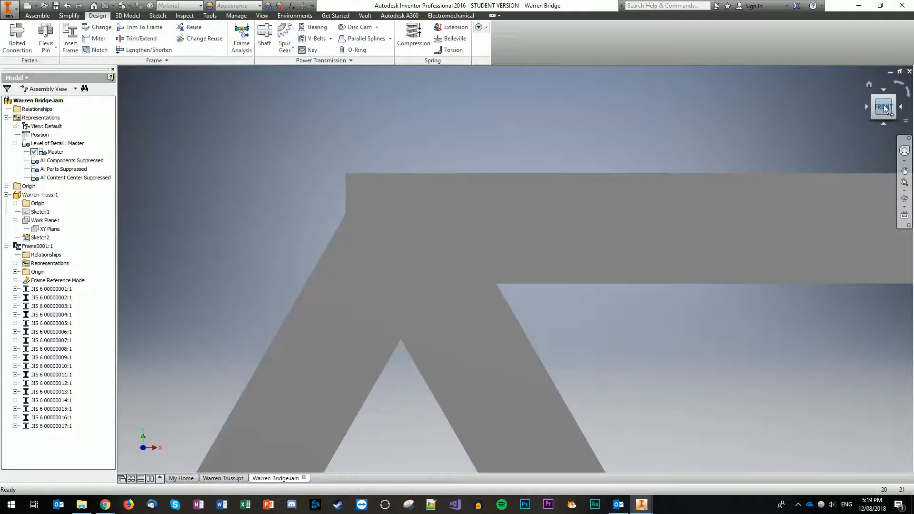
pyautogui.click(884, 105)
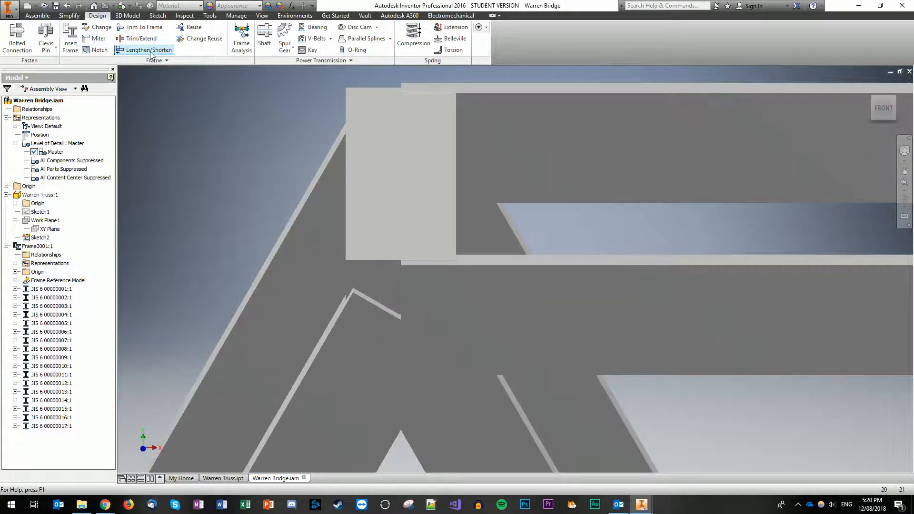
# Step: Lengthen the horizontal top chord by a 3 mm extension at the top-left joint
pyautogui.click(145, 50)
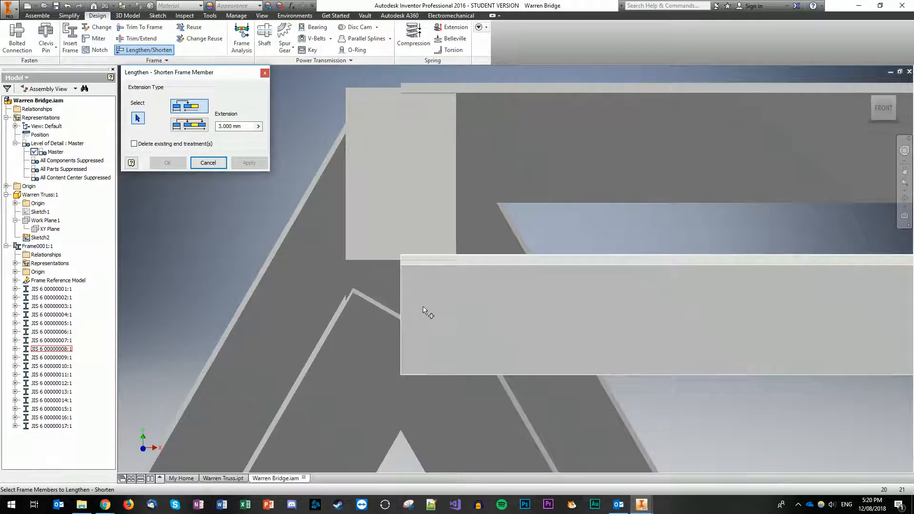
pyautogui.click(246, 128)
pyautogui.write('3.')
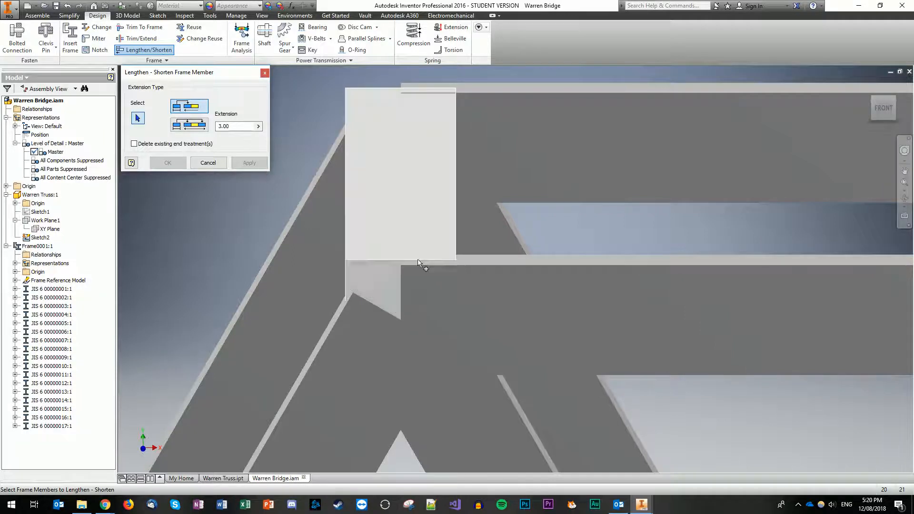
pyautogui.click(498, 313)
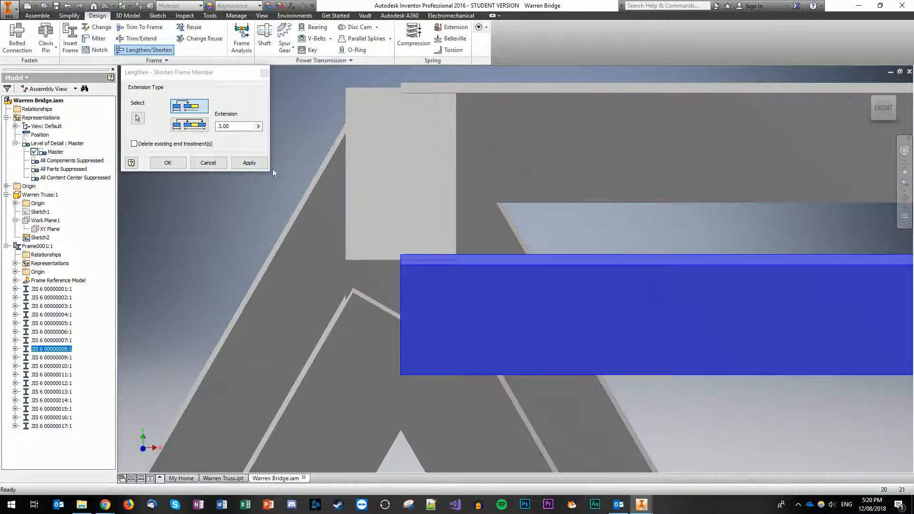
pyautogui.click(259, 162)
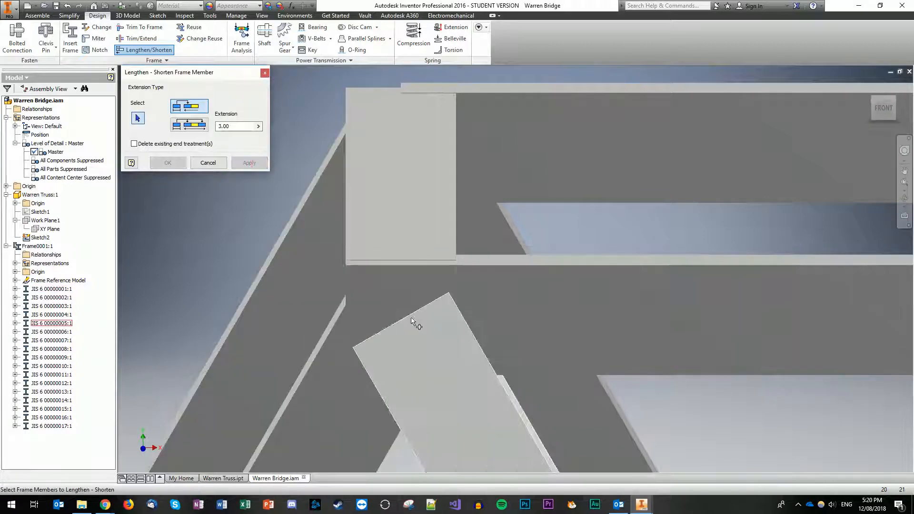
pyautogui.click(209, 163)
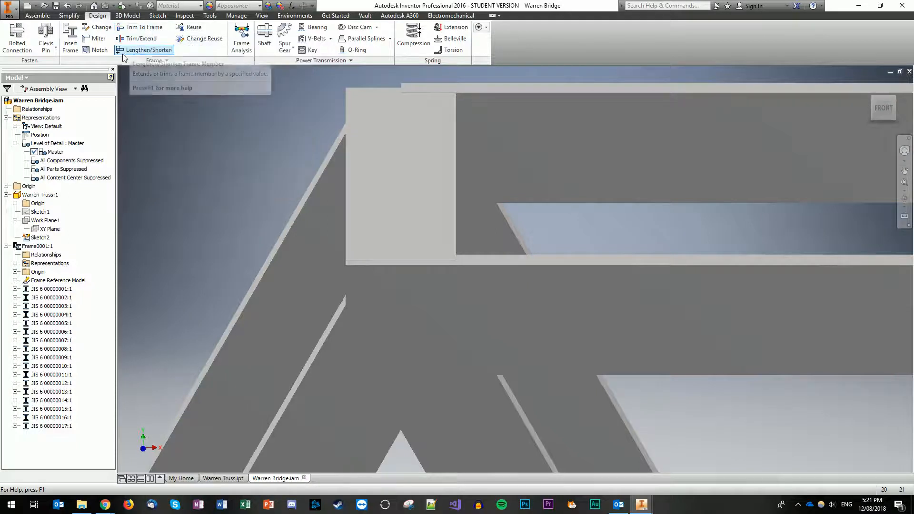
pyautogui.click(147, 52)
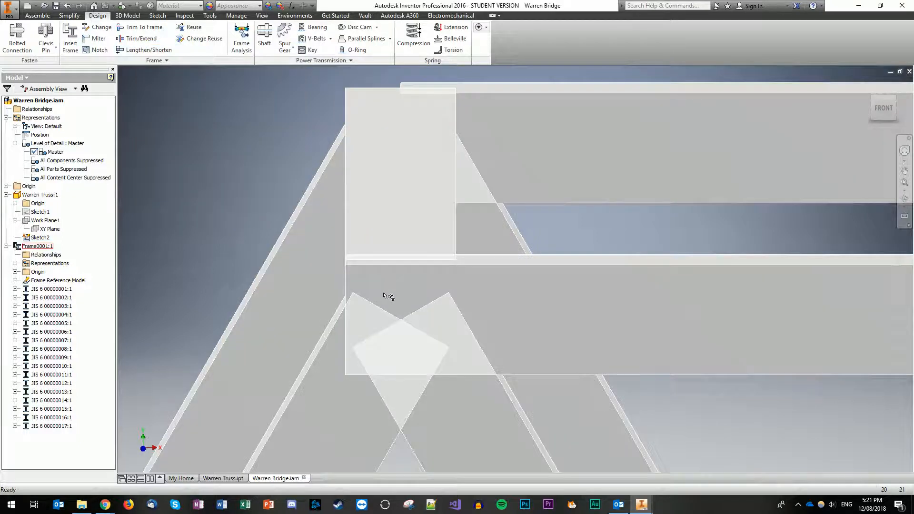
pyautogui.press('Escape')
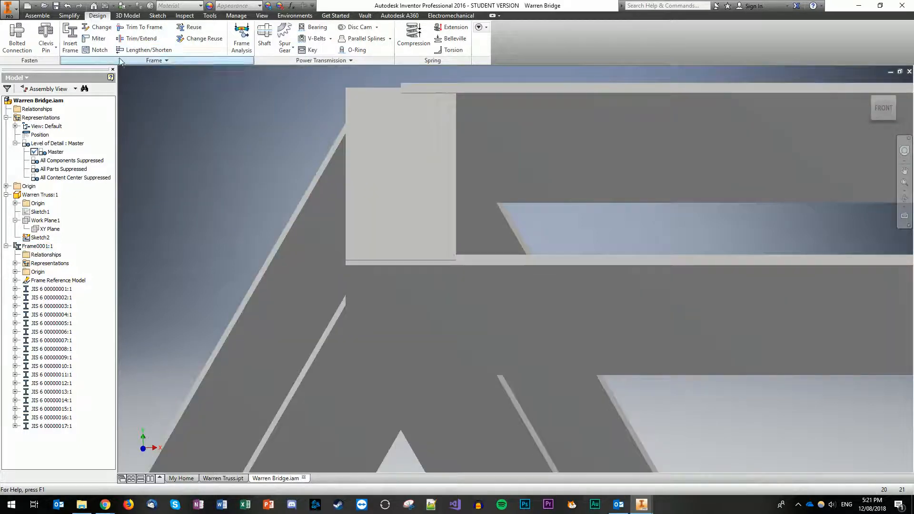
# Step: Notch the left and right diagonals against the horizontal top chord
pyautogui.click(100, 50)
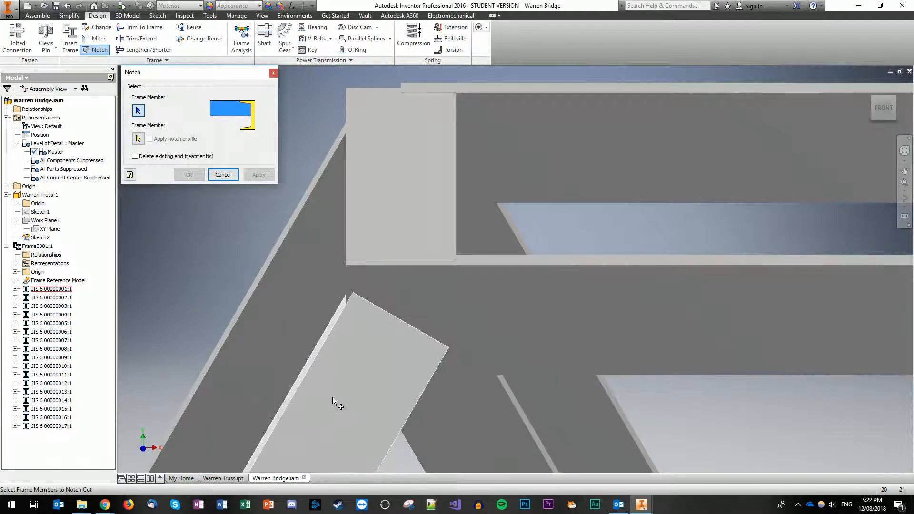
pyautogui.click(334, 400)
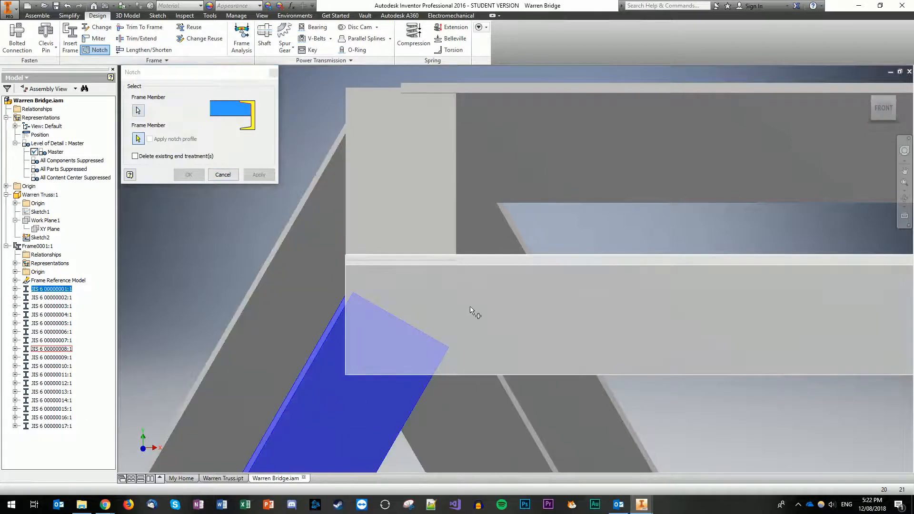
pyautogui.click(493, 300)
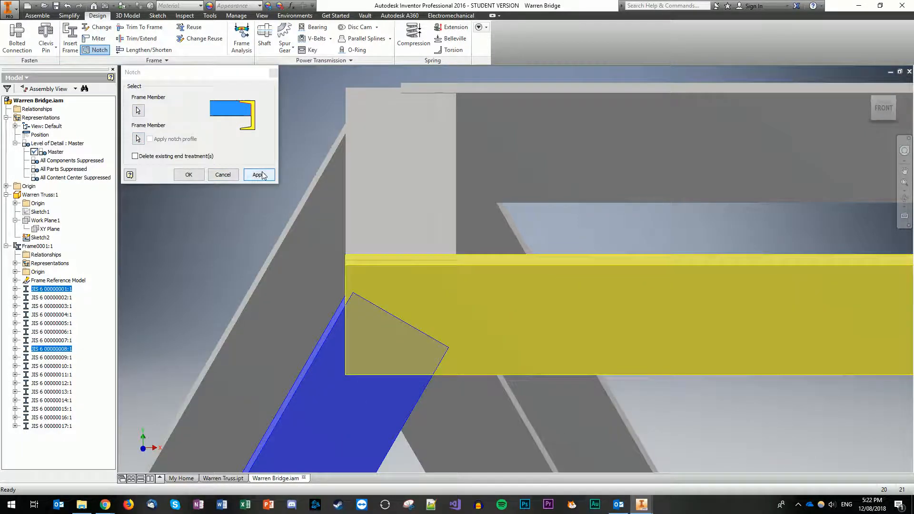
pyautogui.click(260, 175)
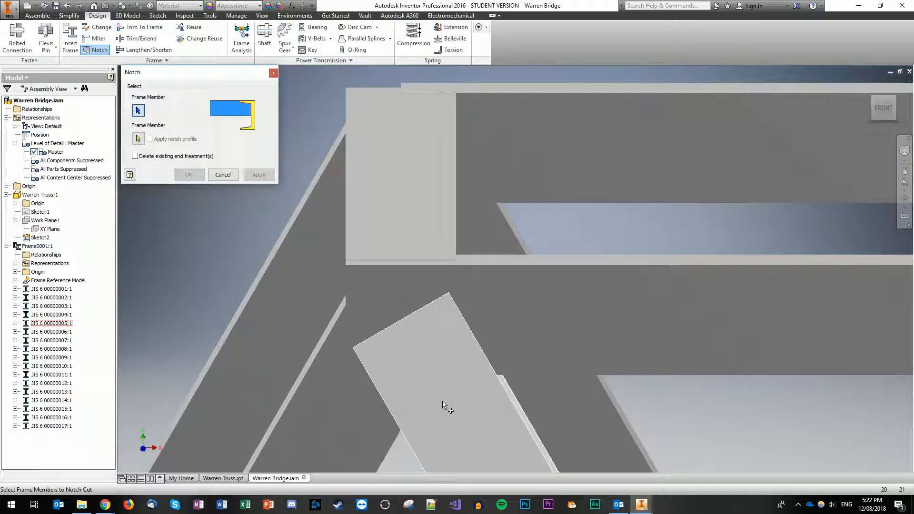
pyautogui.click(453, 405)
pyautogui.click(478, 311)
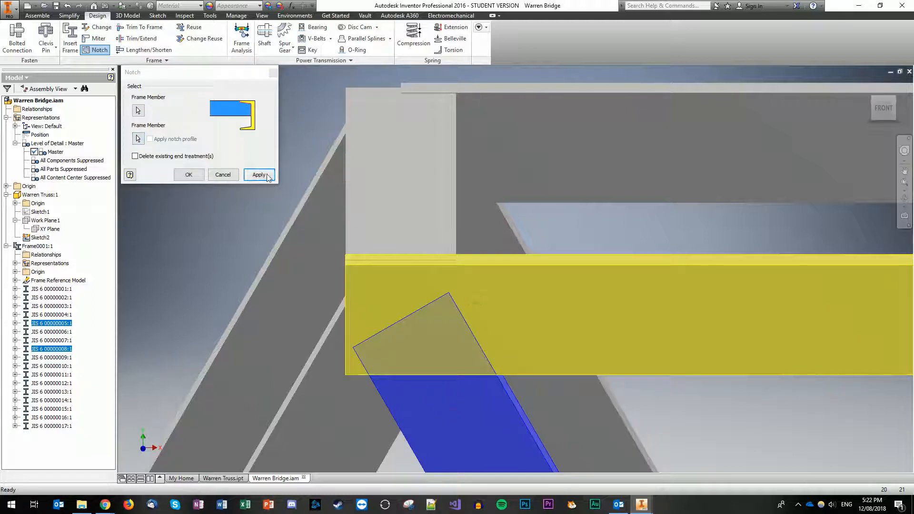
pyautogui.click(259, 174)
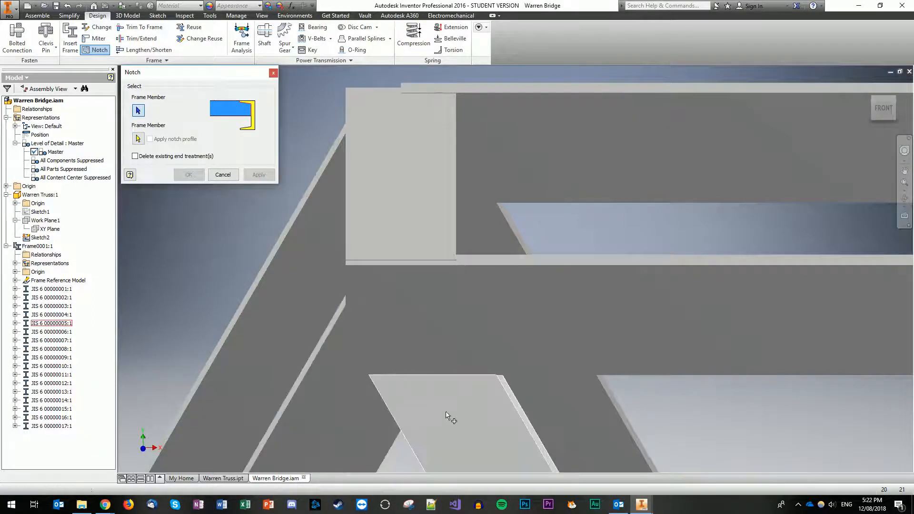
# Step: Notch the right diagonal against the left diagonal, then return to the front view
pyautogui.click(467, 427)
pyautogui.click(364, 412)
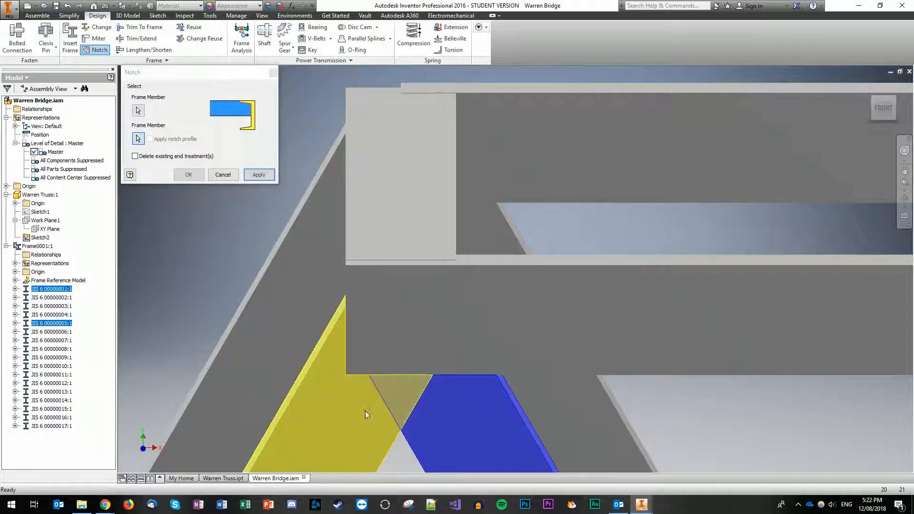
pyautogui.click(259, 175)
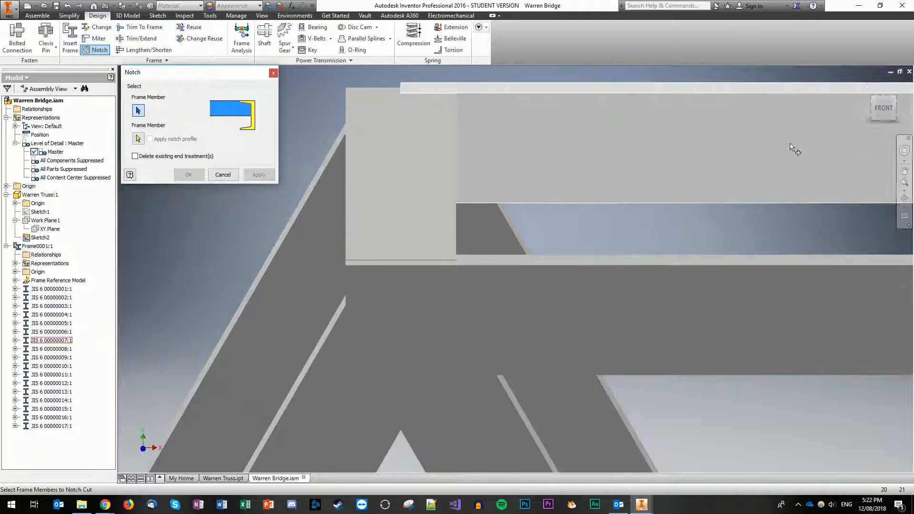
pyautogui.click(884, 106)
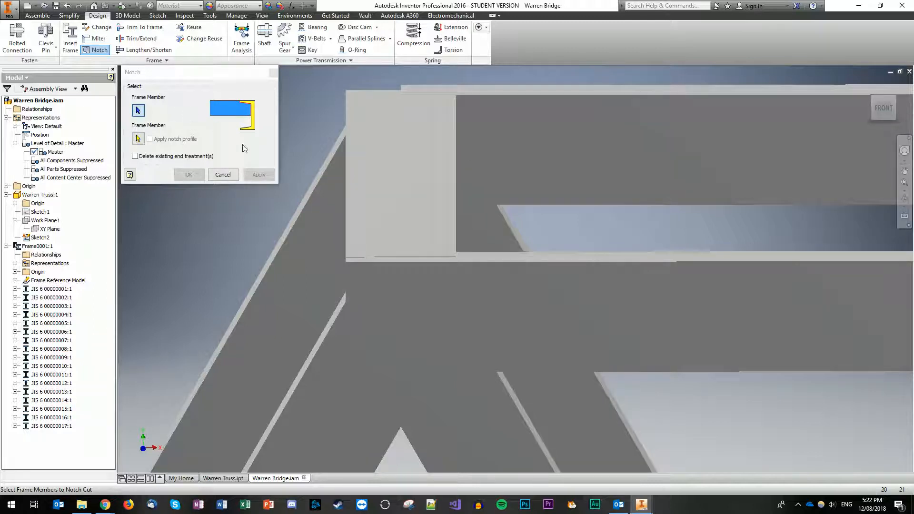
pyautogui.click(274, 73)
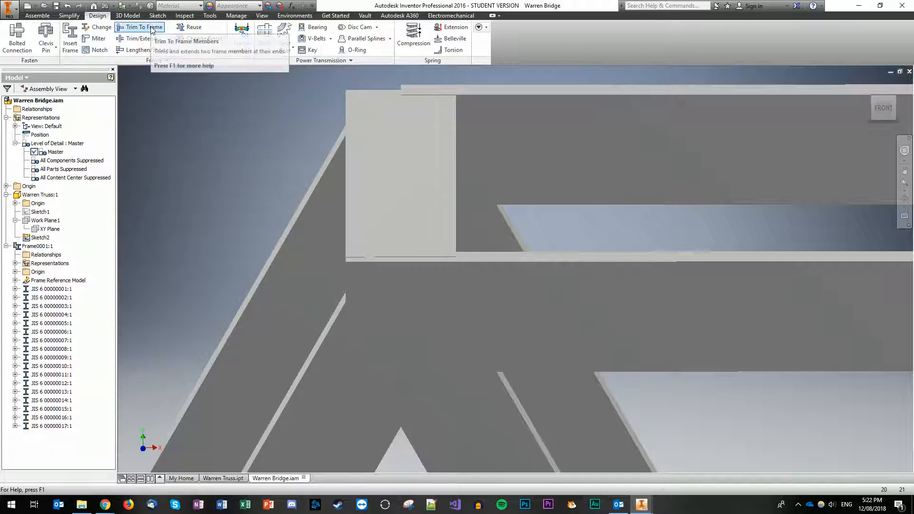
pyautogui.click(151, 29)
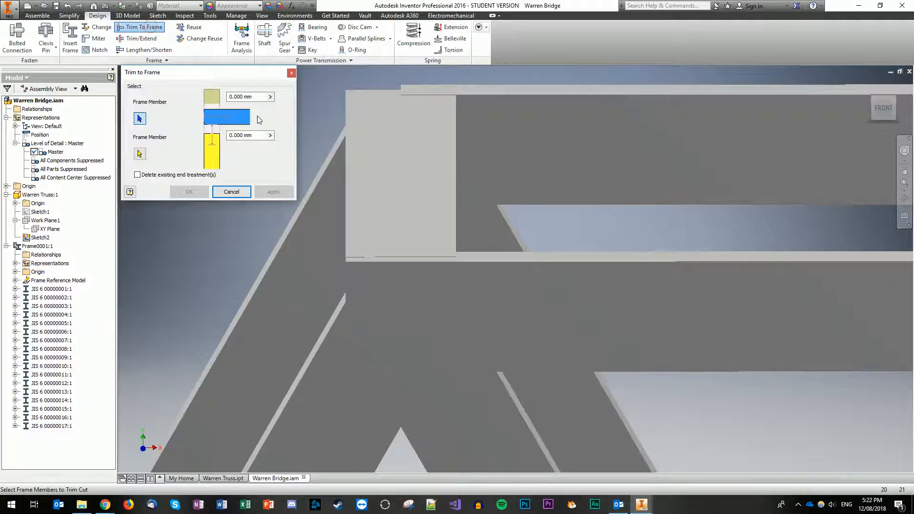
pyautogui.click(408, 209)
pyautogui.click(431, 273)
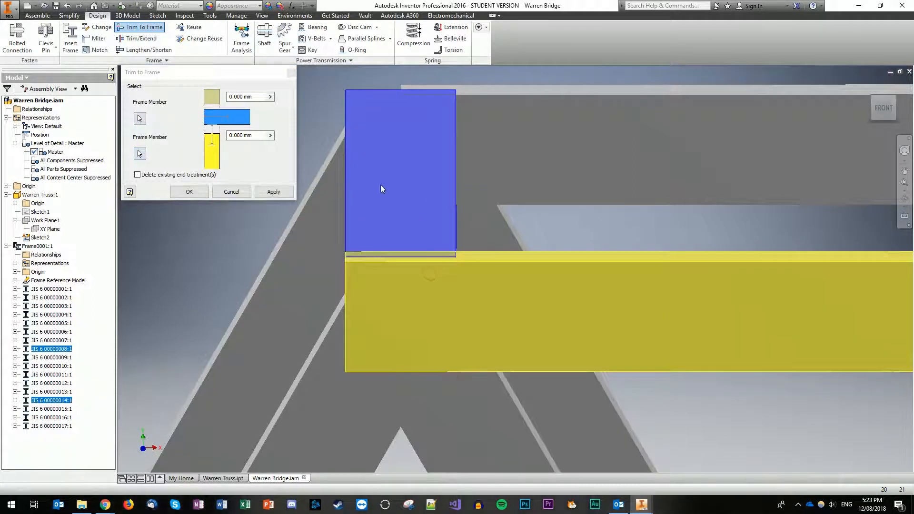
pyautogui.click(279, 192)
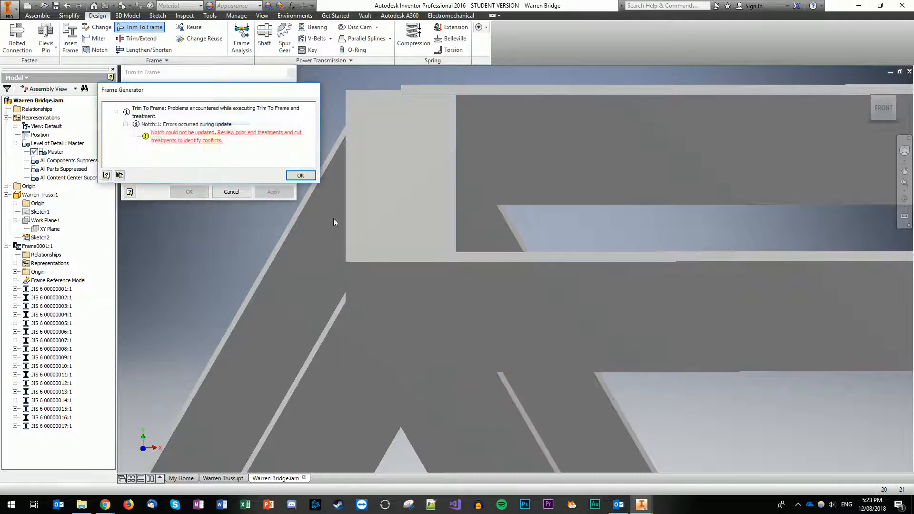
pyautogui.press('Return')
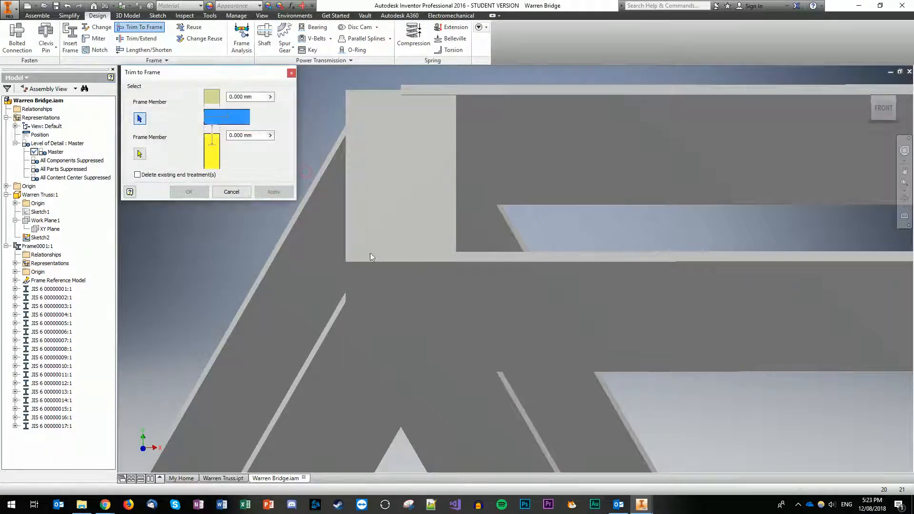
pyautogui.click(245, 190)
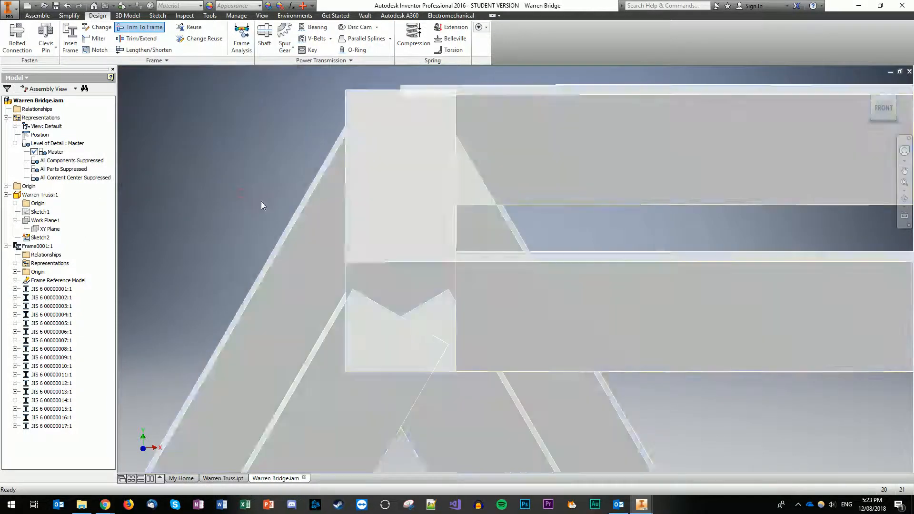
pyautogui.click(410, 223)
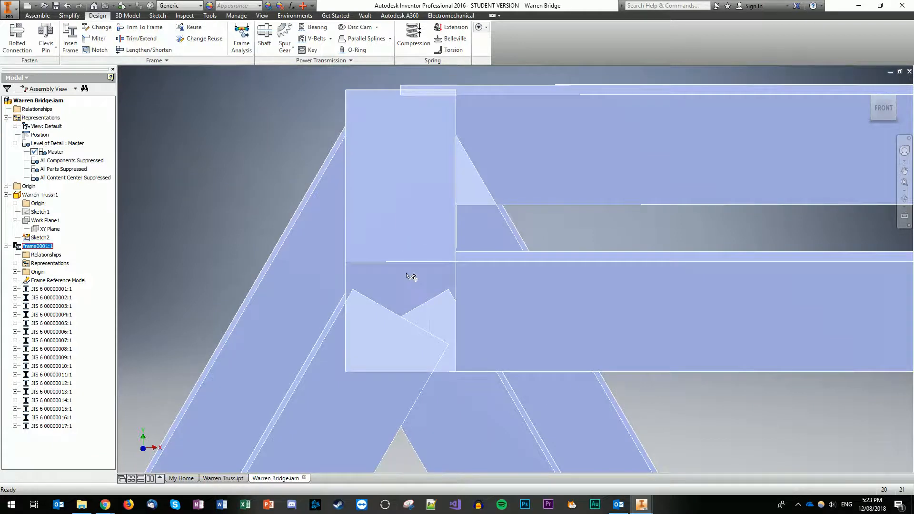
pyautogui.press('Escape')
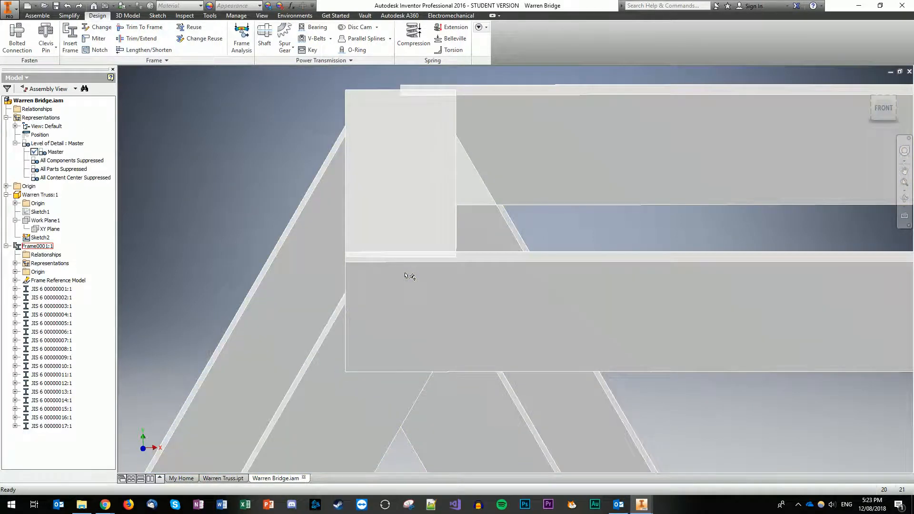
# Step: Orbit and zoom to show the end diagonal meeting the vertical post at the top corner
pyautogui.moveTo(697, 136)
pyautogui.keyDown('shift'); pyautogui.mouseDown(button='middle')
pyautogui.moveTo(846, 125)
pyautogui.moveTo(790, 123)
pyautogui.moveTo(729, 137)
pyautogui.mouseUp(button='middle'); pyautogui.keyUp('shift')
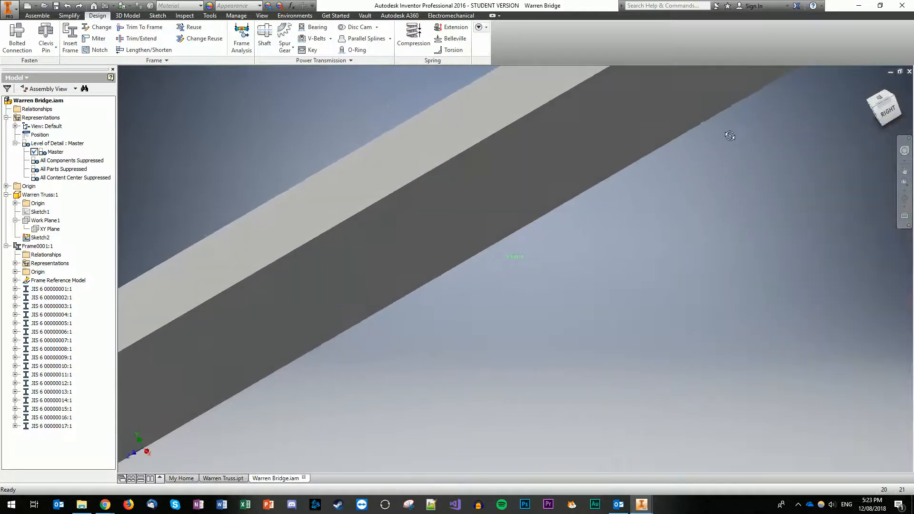
pyautogui.scroll(-3, 810, 167)
pyautogui.scroll(5, 783, 175)
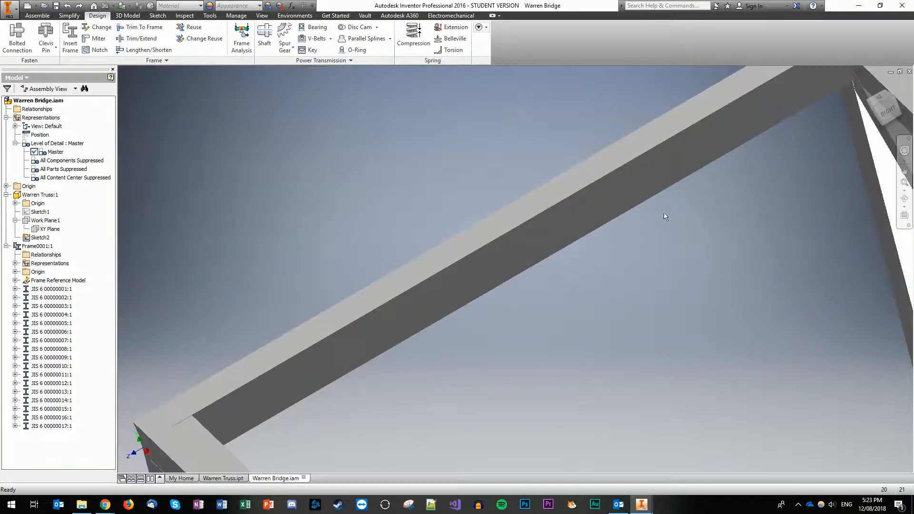
pyautogui.moveTo(500, 268)
pyautogui.keyDown('shift'); pyautogui.mouseDown(button='middle')
pyautogui.moveTo(818, 113)
pyautogui.moveTo(849, 120)
pyautogui.moveTo(817, 133)
pyautogui.mouseUp(button='middle'); pyautogui.keyUp('shift')
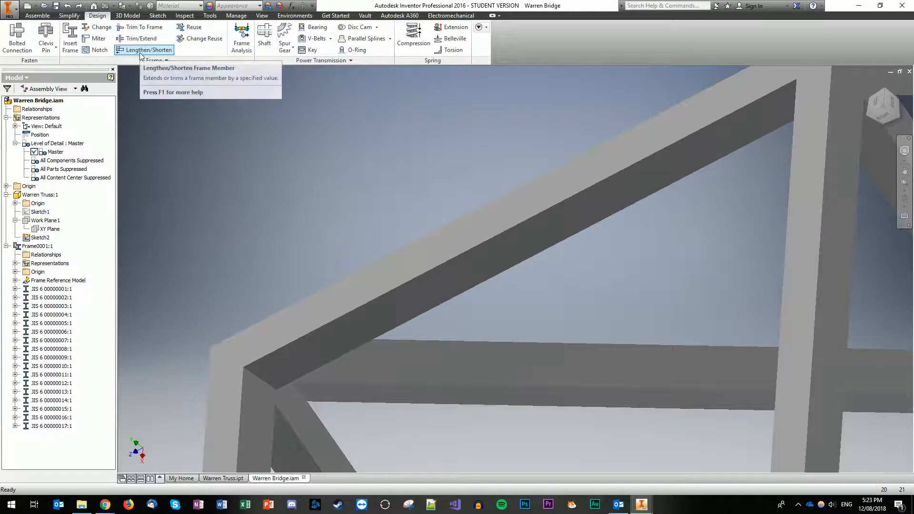
# Step: Miter the end diagonal with the vertical post at the upper corner, leaving a 0 mm gap
pyautogui.click(99, 38)
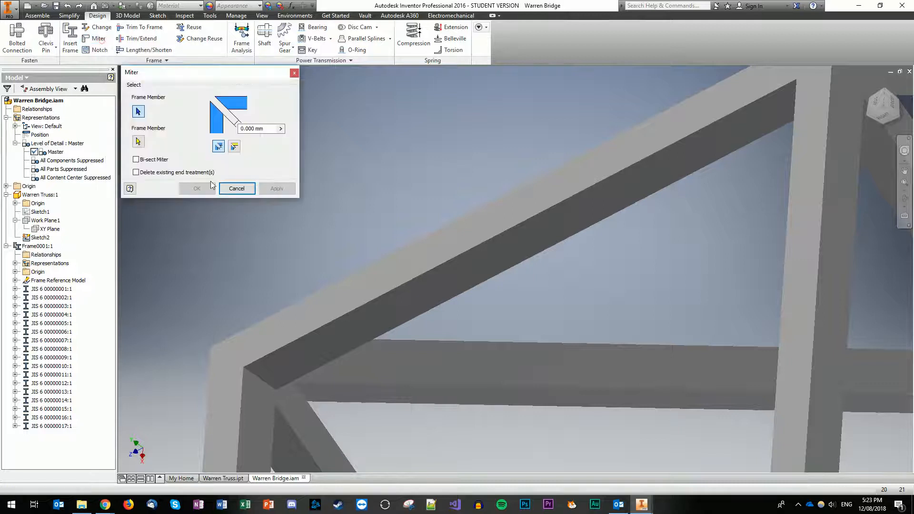
pyautogui.click(327, 346)
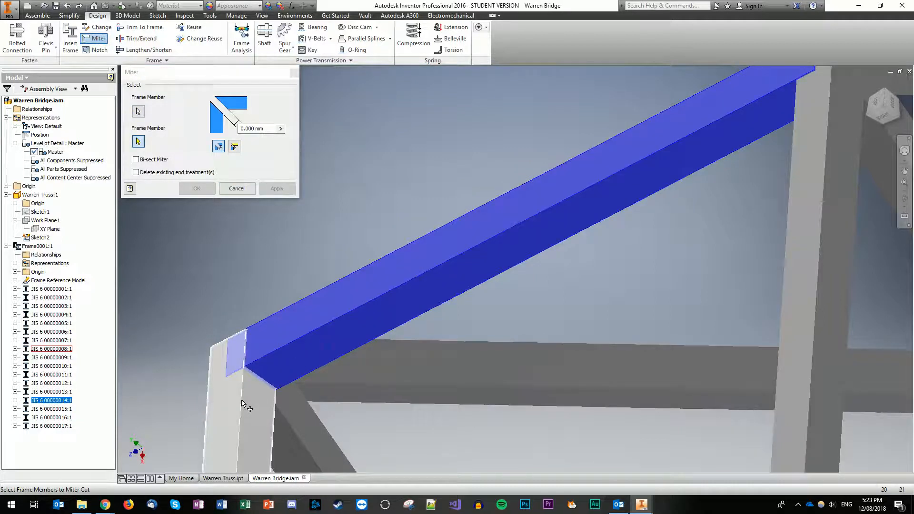
pyautogui.click(243, 404)
pyautogui.click(274, 189)
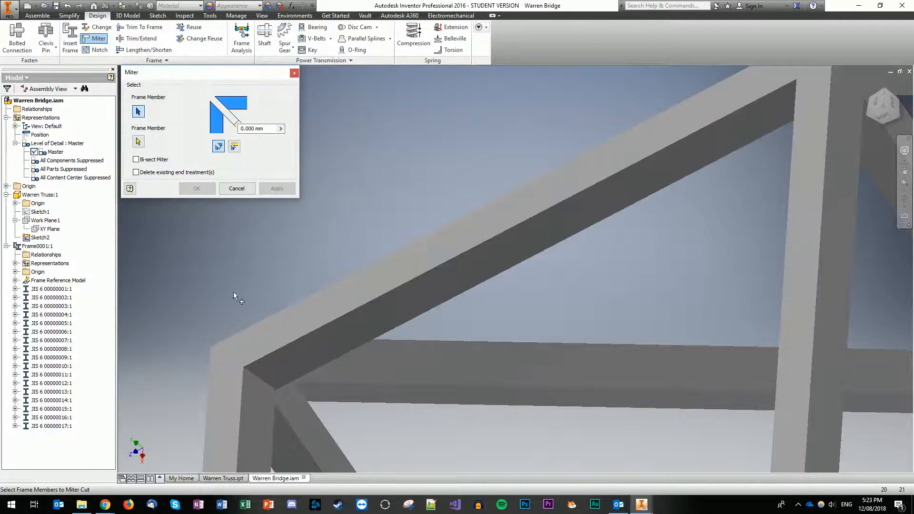
pyautogui.click(244, 189)
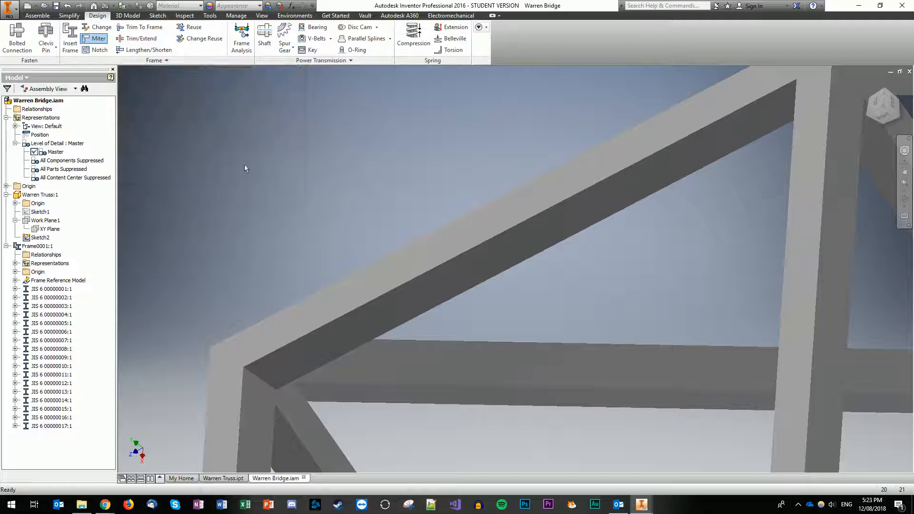
# Step: Apply Trim to Frame between the end diagonal and vertical post, dismissing the notch warning
pyautogui.click(141, 31)
pyautogui.click(305, 357)
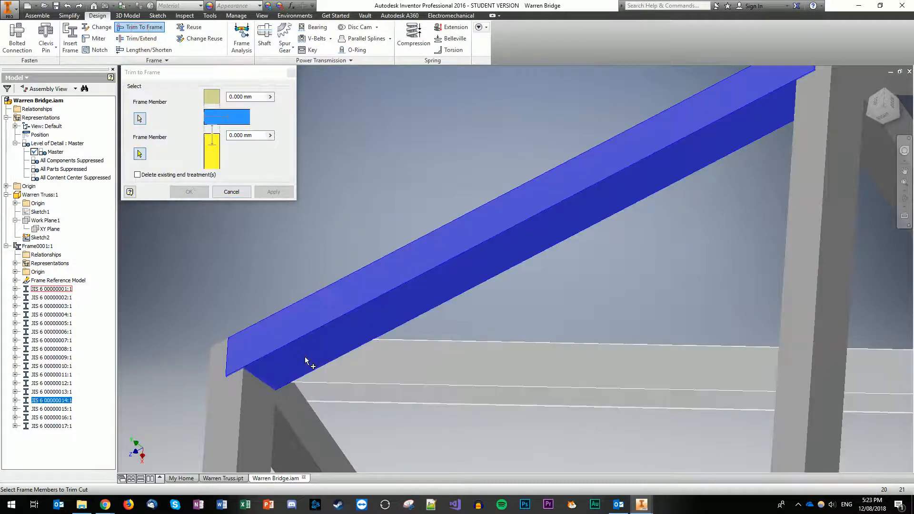
pyautogui.click(266, 424)
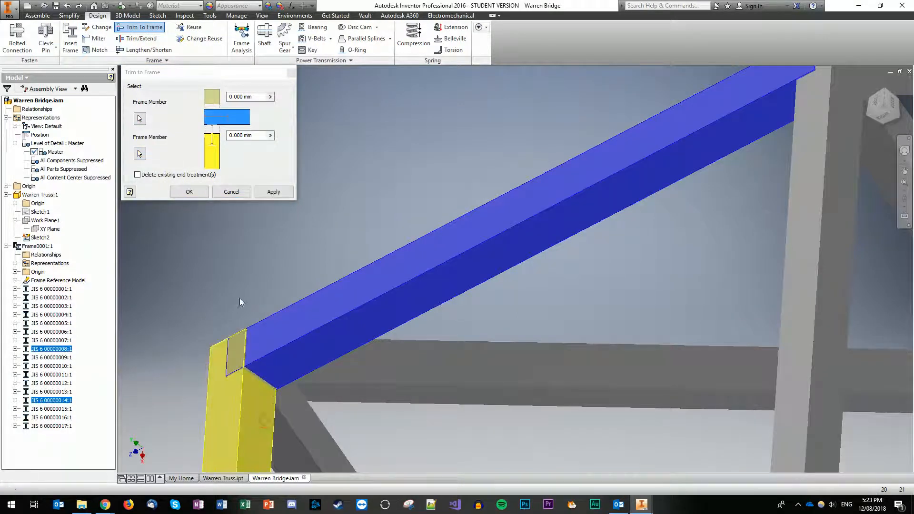
pyautogui.click(271, 193)
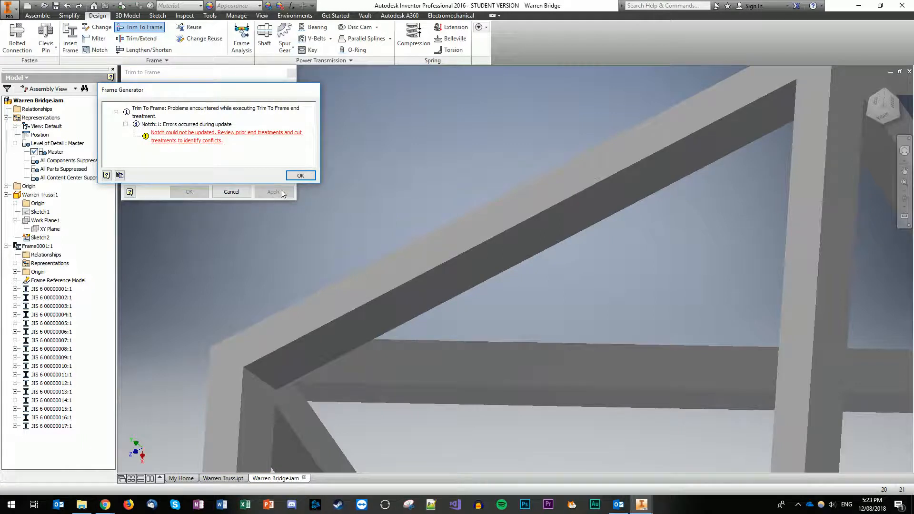
pyautogui.click(302, 175)
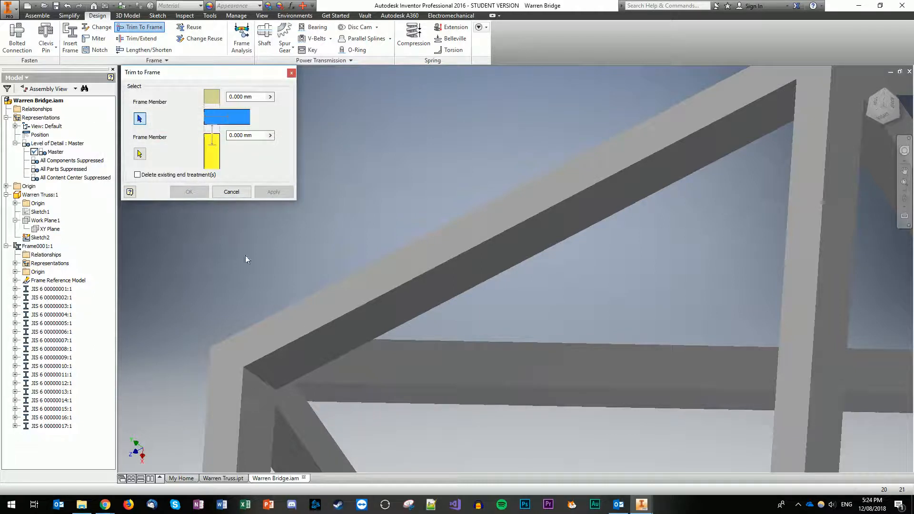
pyautogui.click(232, 195)
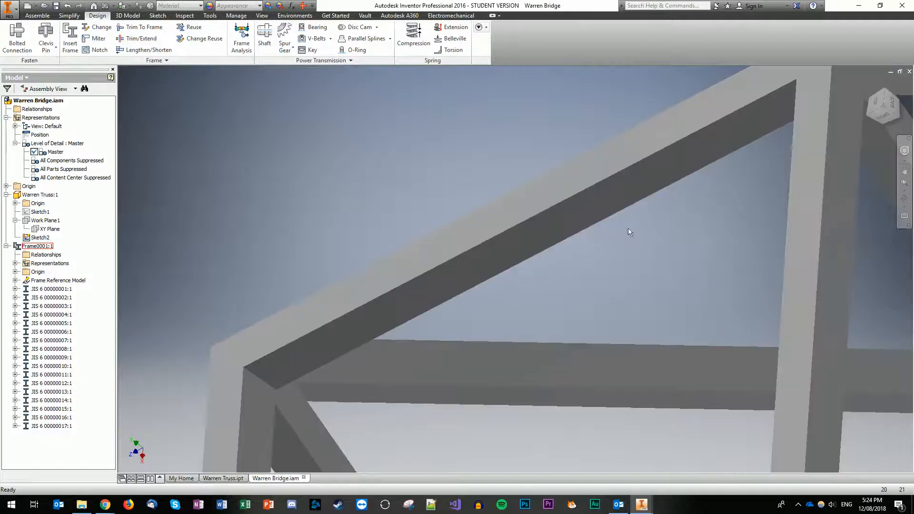
# Step: Orbit the truss and return to the Home view to review the whole bridge frame
pyautogui.moveTo(887, 119); pyautogui.dragTo(827, 145)
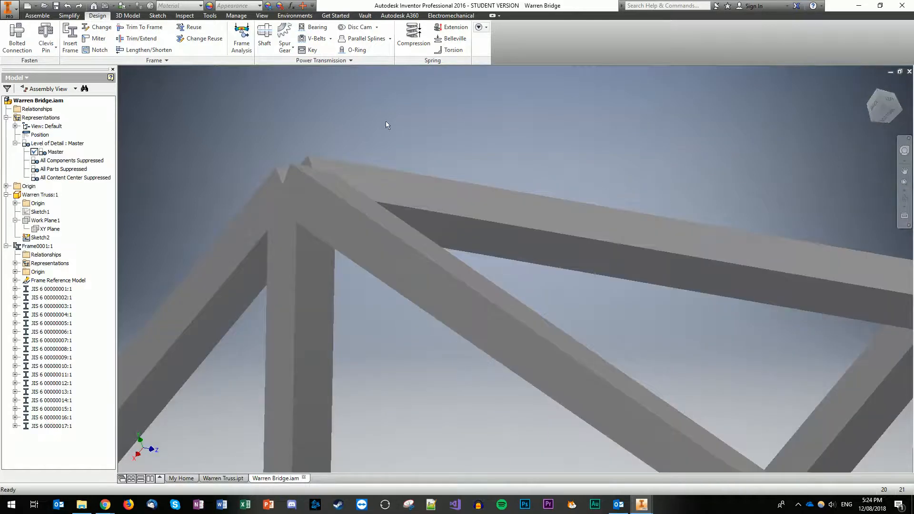
pyautogui.moveTo(888, 91); pyautogui.dragTo(884, 89)
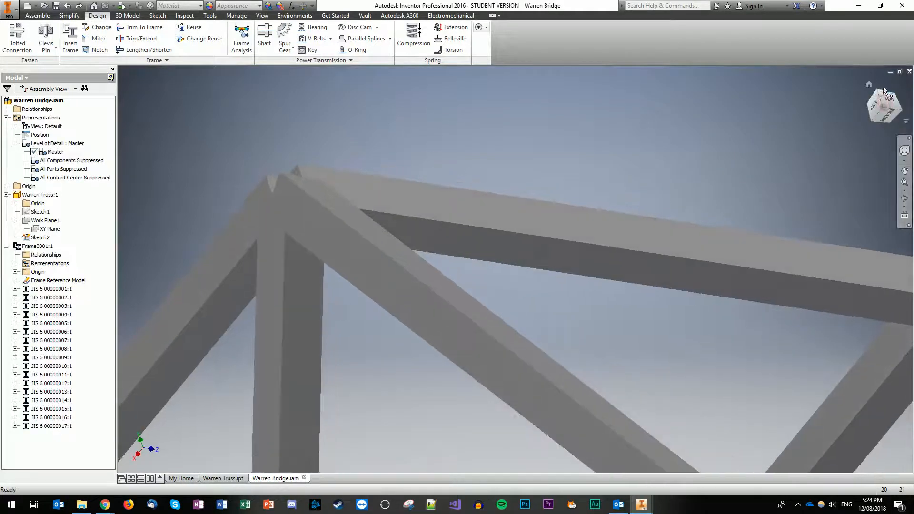
pyautogui.click(870, 85)
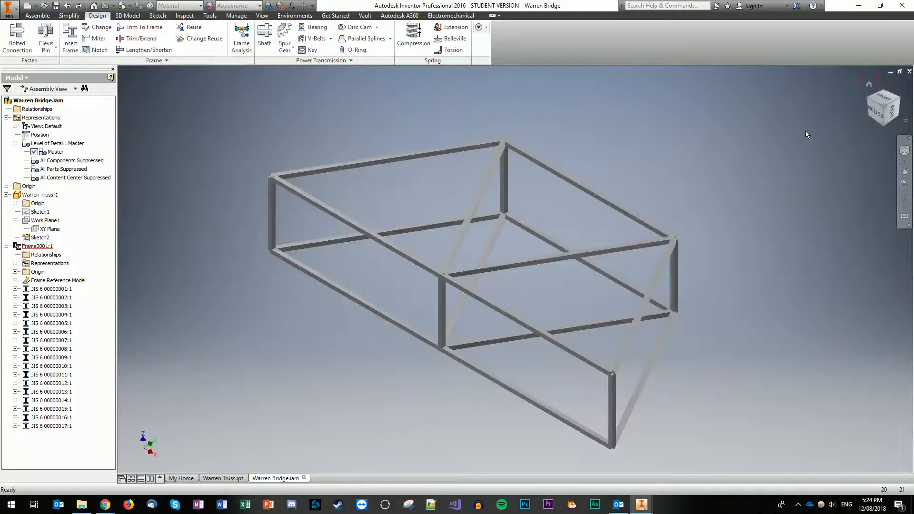
pyautogui.scroll(5, 470, 159)
pyautogui.scroll(-8, 470, 159)
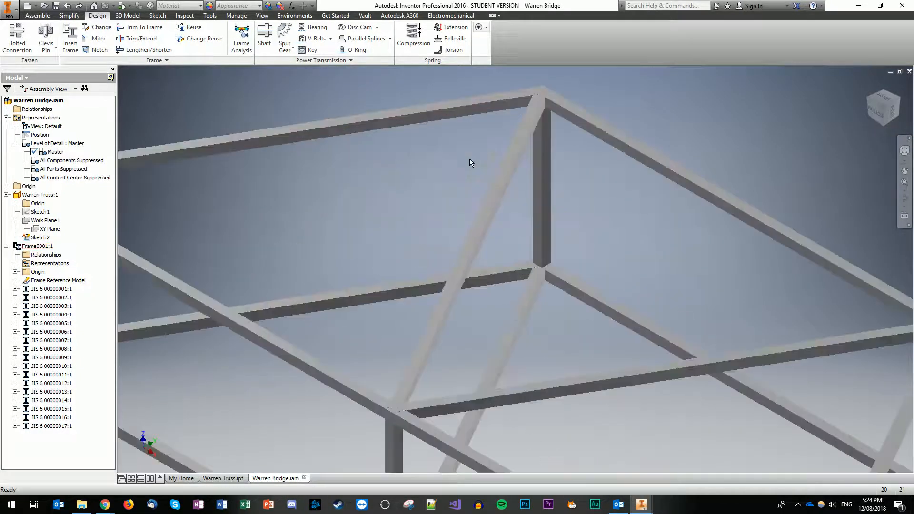
pyautogui.scroll(-3, 564, 113)
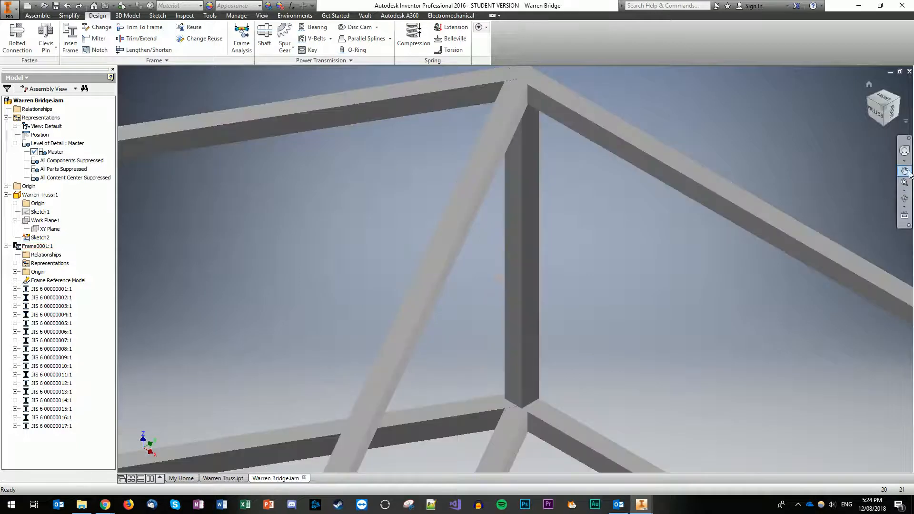
# Step: Pan and orbit in close on a top joint where the diagonals meet the chord, then launch Notch
pyautogui.click(905, 170)
pyautogui.moveTo(537, 85); pyautogui.dragTo(537, 285)
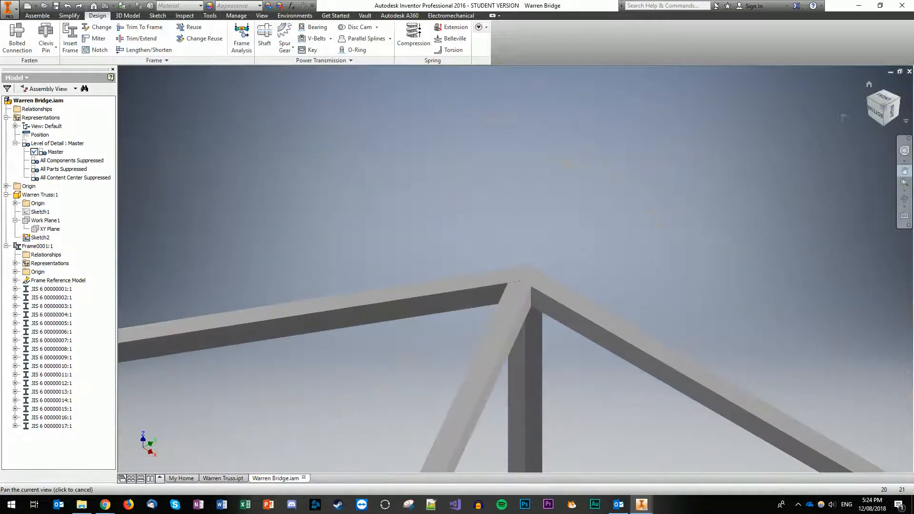
pyautogui.moveTo(885, 108); pyautogui.dragTo(791, 124)
pyautogui.moveTo(863, 214); pyautogui.dragTo(578, 210)
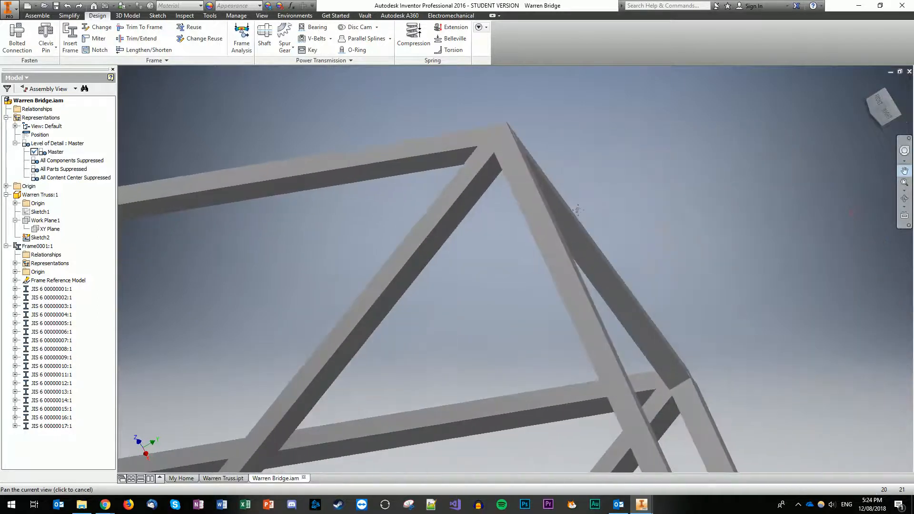
pyautogui.moveTo(884, 108); pyautogui.dragTo(742, 110)
pyautogui.moveTo(794, 224); pyautogui.dragTo(664, 195, button='middle')
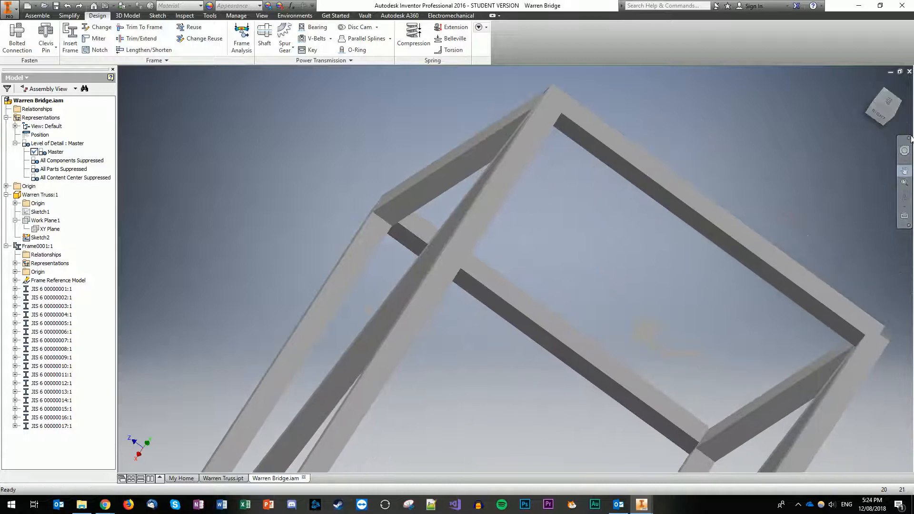
pyautogui.moveTo(886, 103); pyautogui.dragTo(817, 95)
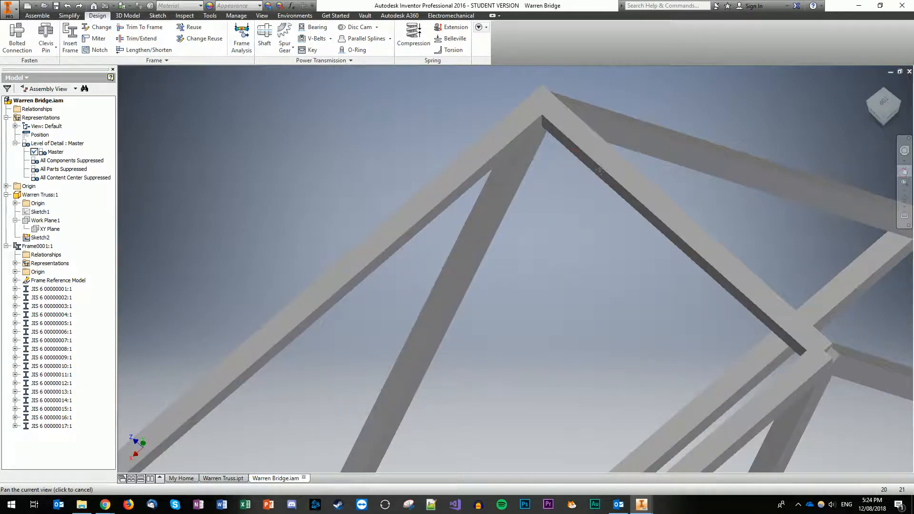
pyautogui.click(905, 171)
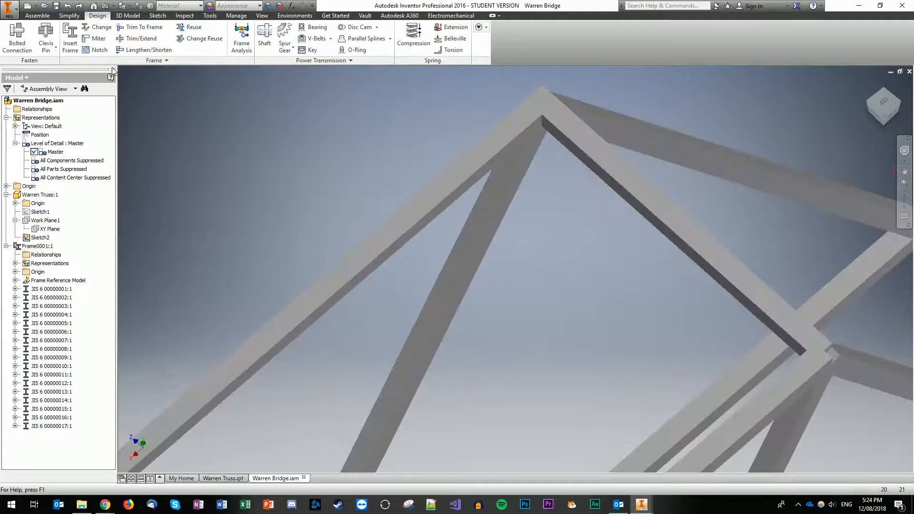
pyautogui.click(99, 50)
# Step: Notch the right inclined beam against the left beam at the apex, then against the lower beam
pyautogui.click(554, 139)
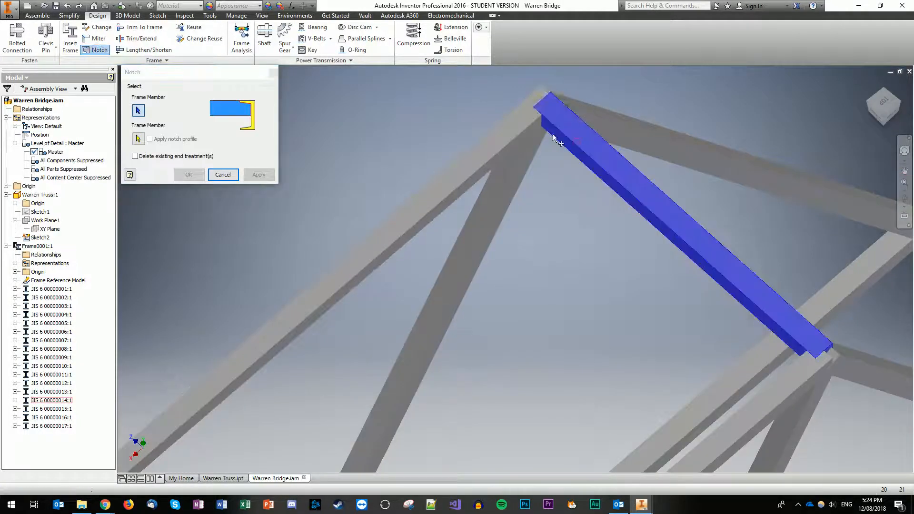
pyautogui.click(525, 119)
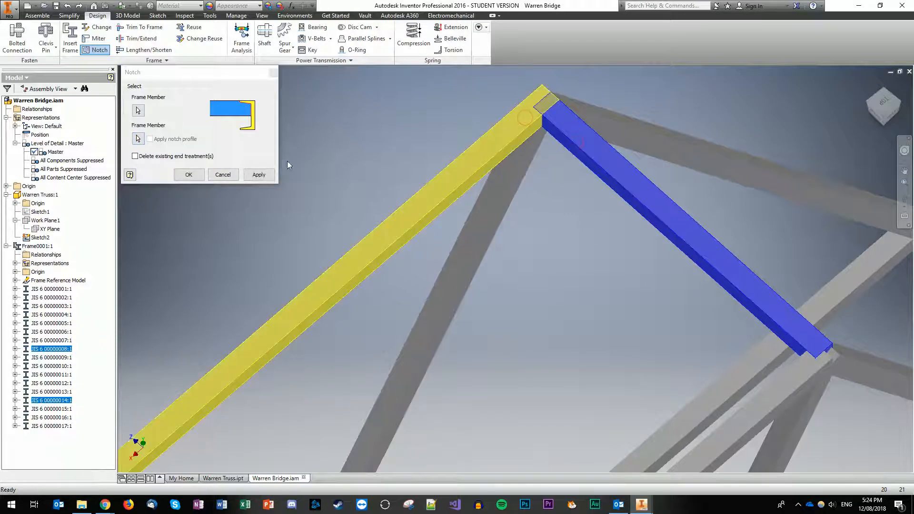
pyautogui.click(259, 174)
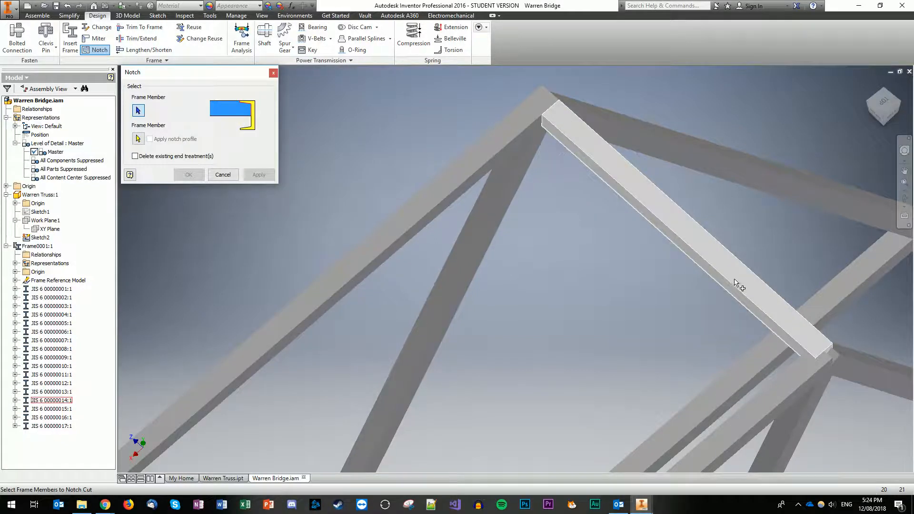
pyautogui.click(697, 253)
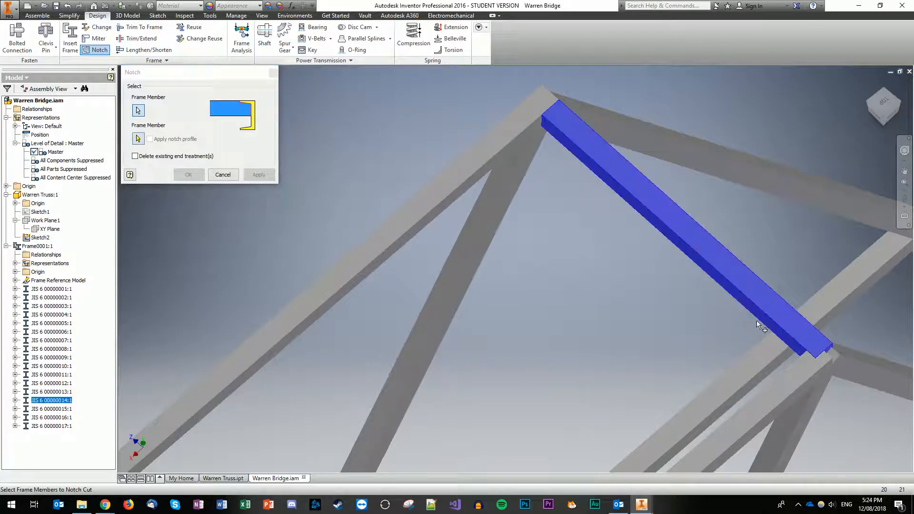
pyautogui.click(793, 376)
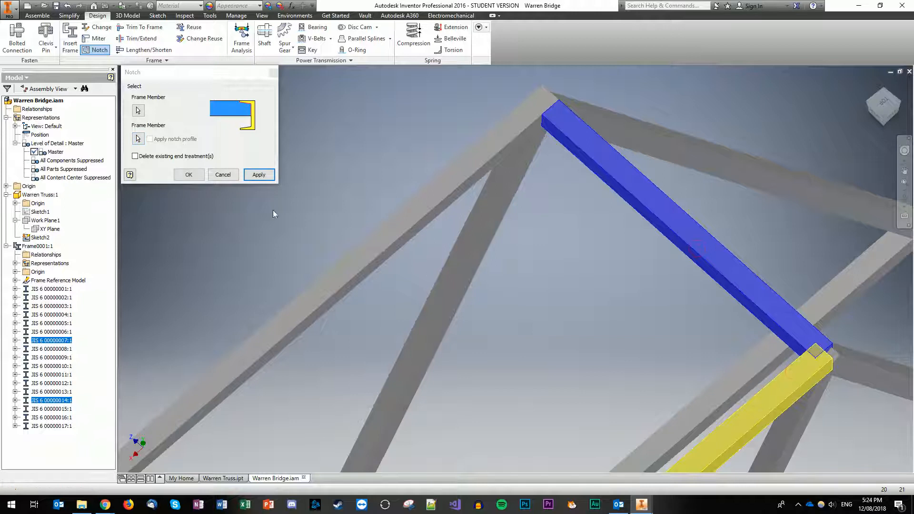
pyautogui.click(229, 176)
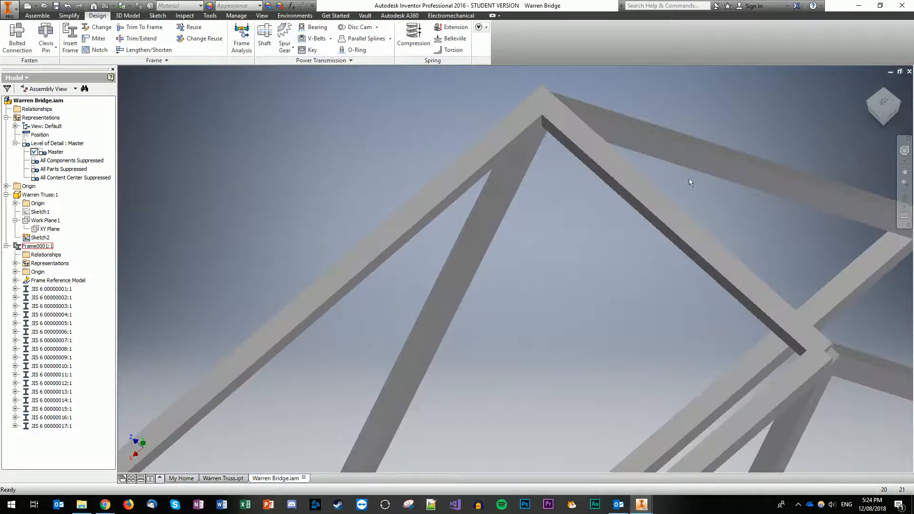
# Step: Review the truss from Top and Home views, then zoom into a level front view of the bottom-left joint
pyautogui.click(881, 107)
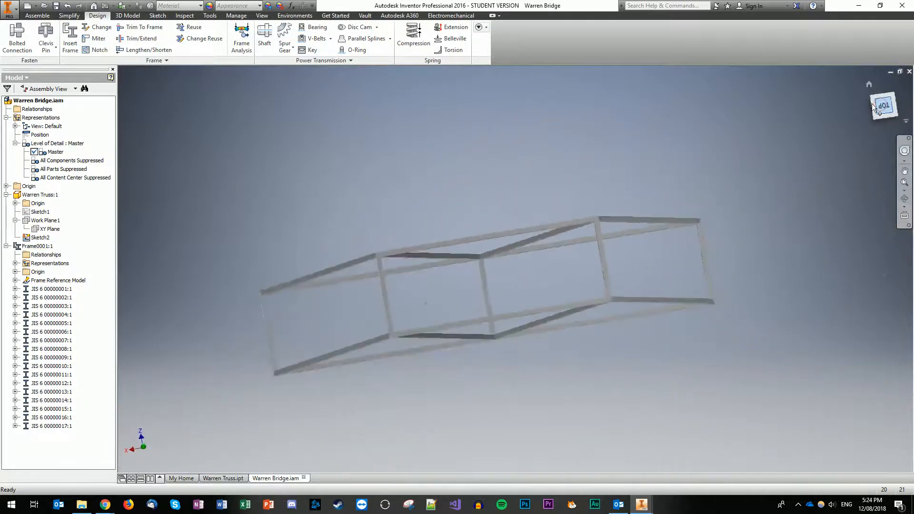
pyautogui.click(870, 86)
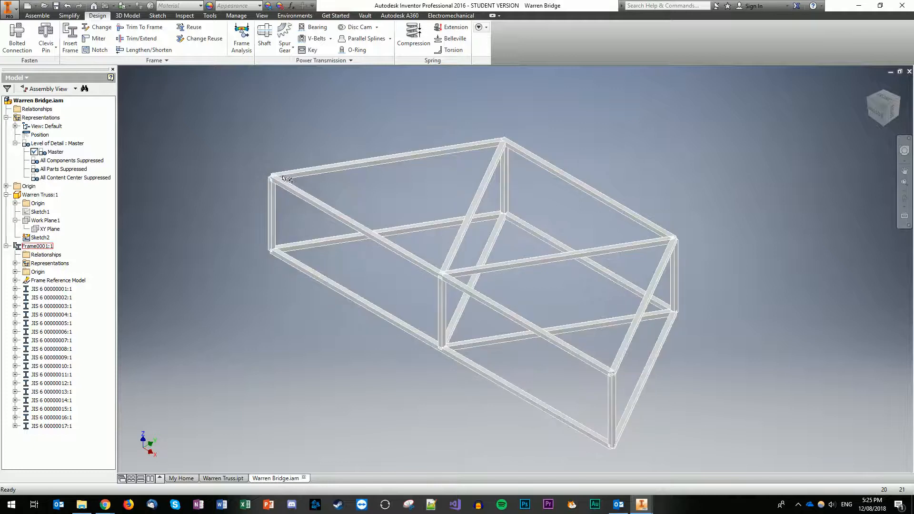
pyautogui.scroll(5, 275, 163)
pyautogui.scroll(3, 275, 163)
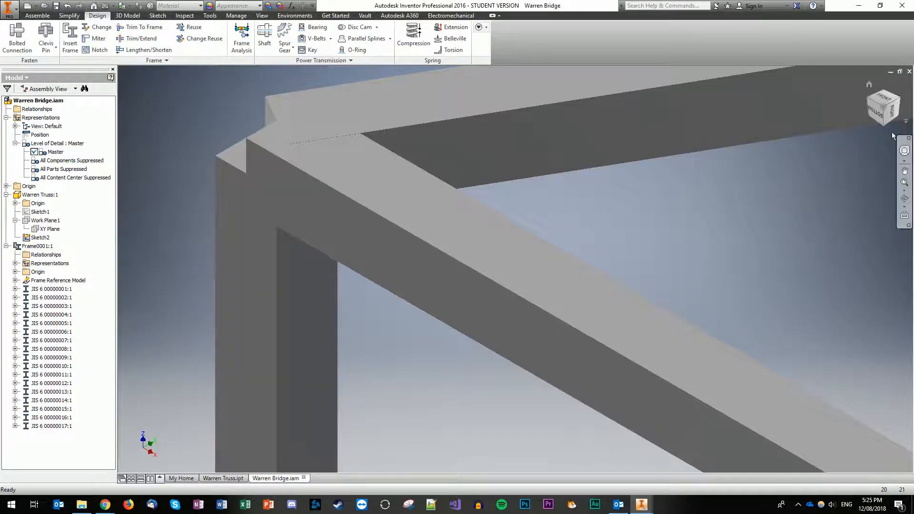
pyautogui.moveTo(882, 104); pyautogui.dragTo(878, 93)
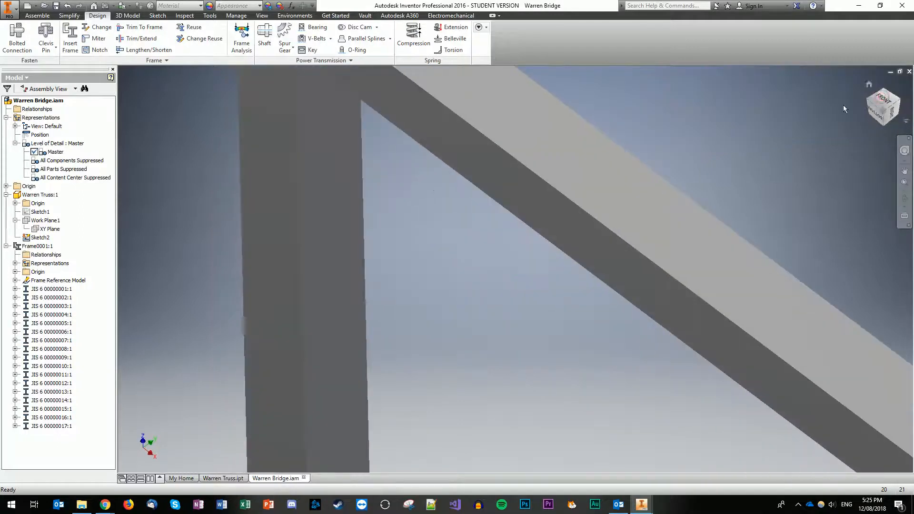
pyautogui.scroll(3, 593, 205)
pyautogui.scroll(-5, 596, 205)
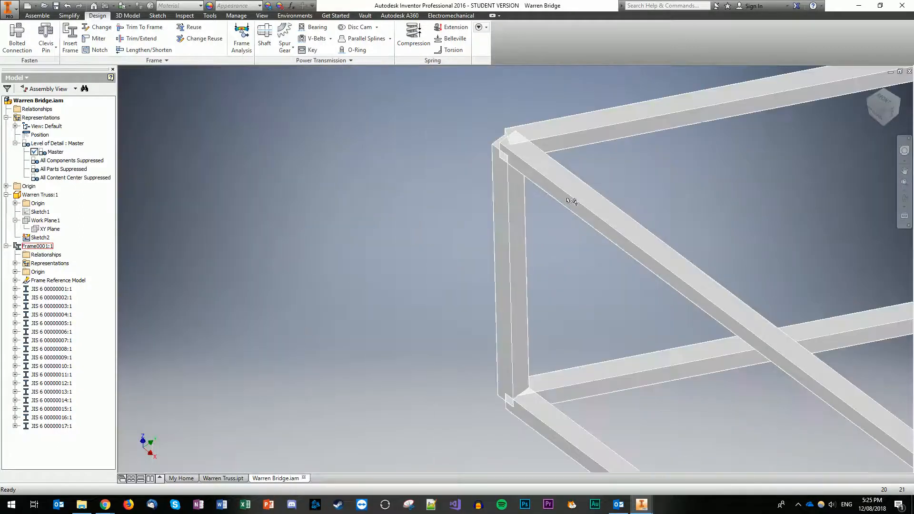
pyautogui.click(887, 102)
pyautogui.click(903, 85)
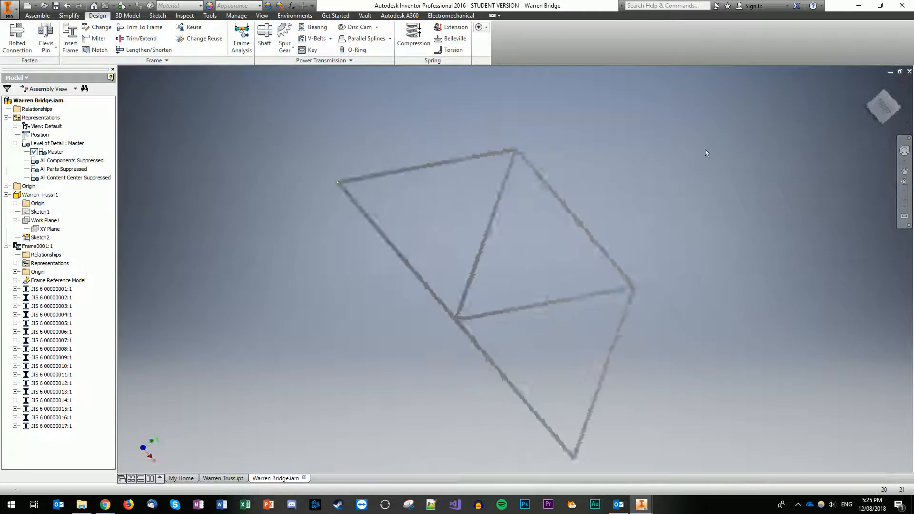
pyautogui.scroll(-5, 321, 347)
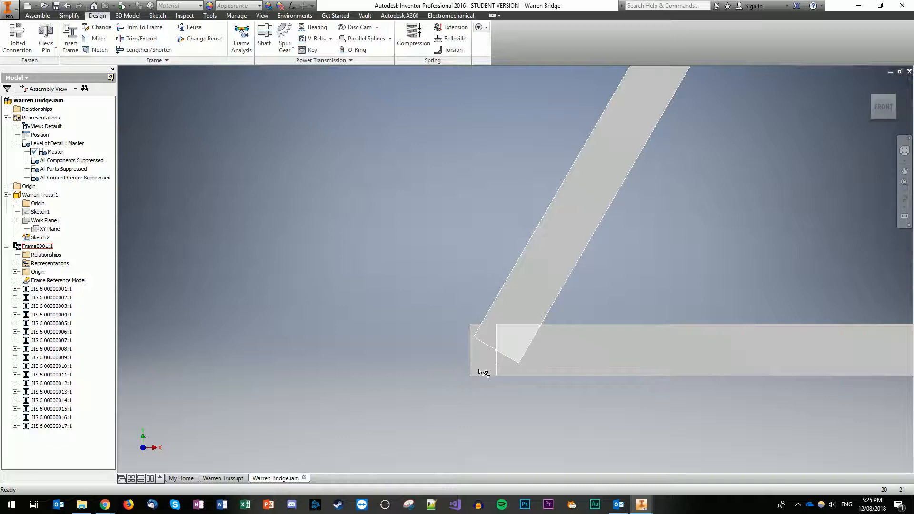
# Step: Lengthen the lower horizontal member by 3 mm at the left joint
pyautogui.click(139, 50)
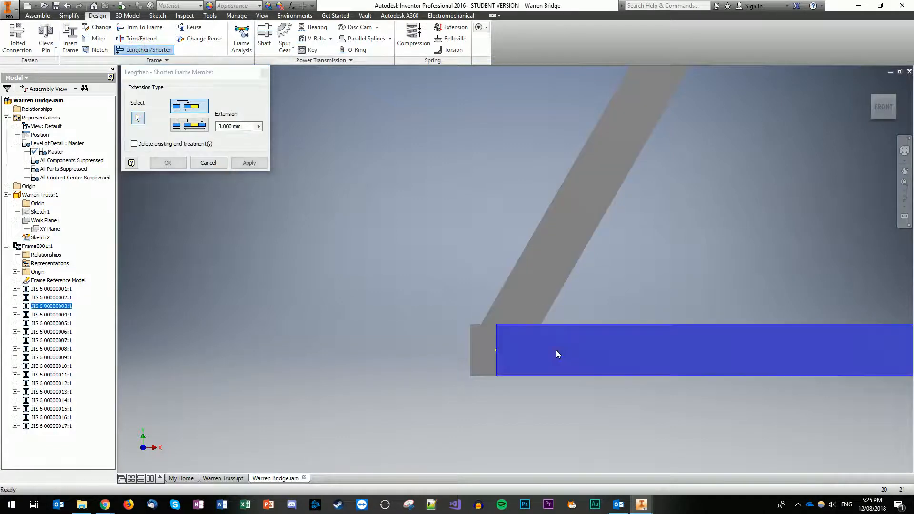
pyautogui.click(250, 162)
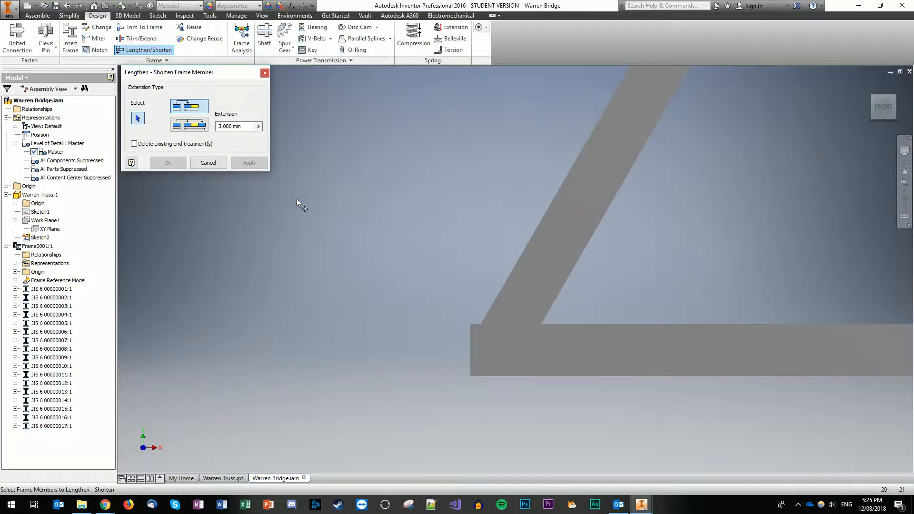
pyautogui.click(210, 163)
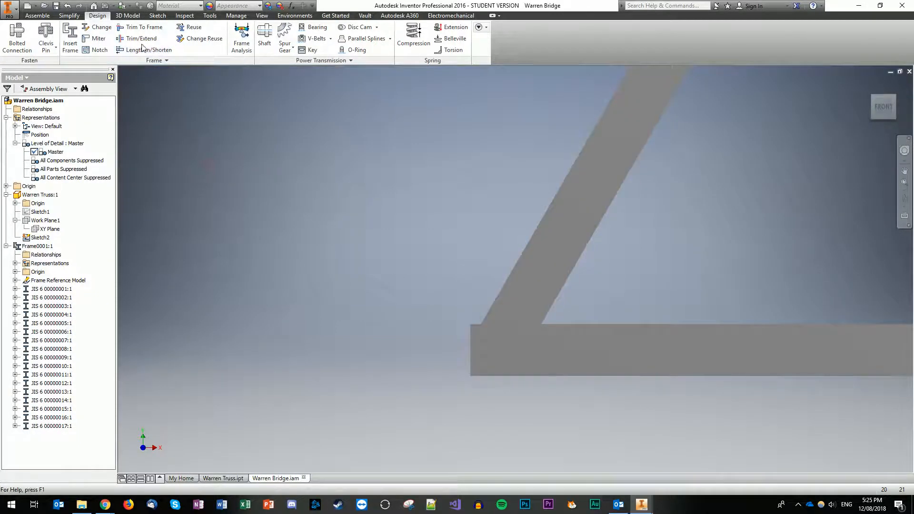
# Step: Notch the diagonal and the end member against the lower horizontal member
pyautogui.click(97, 49)
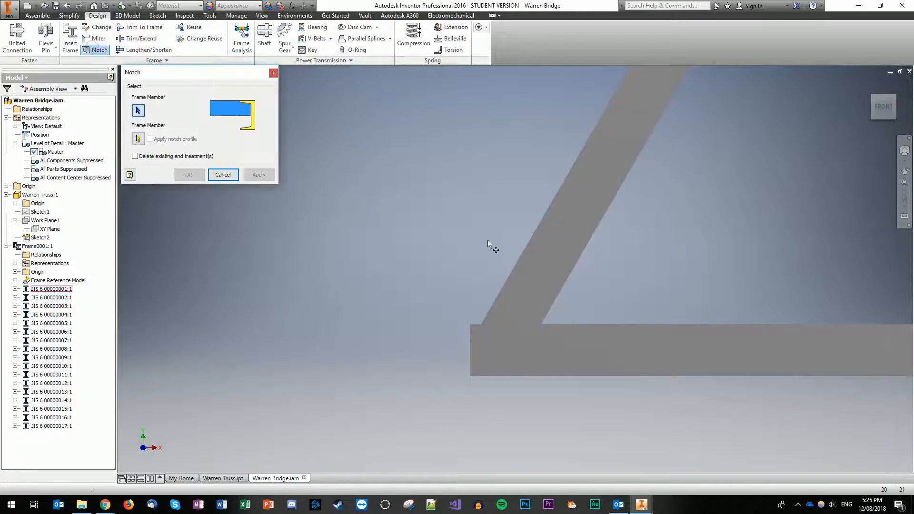
pyautogui.click(561, 256)
pyautogui.click(558, 354)
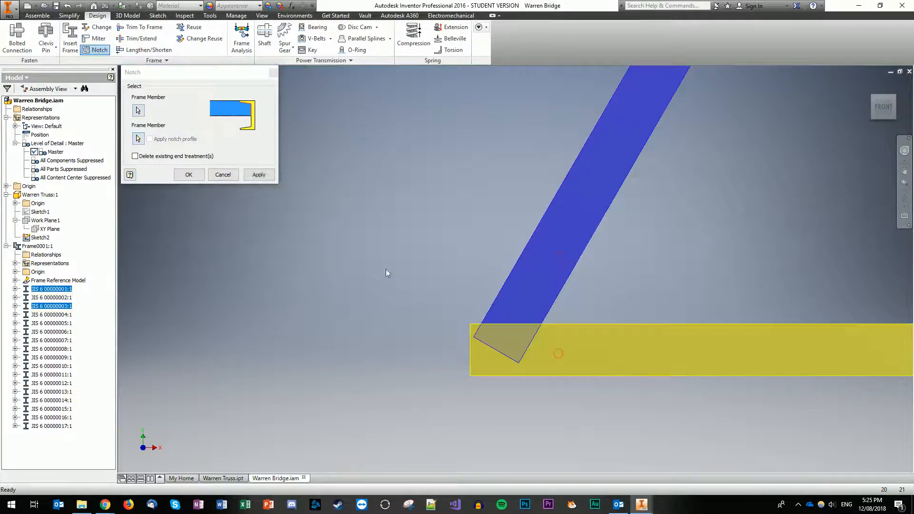
pyautogui.click(263, 179)
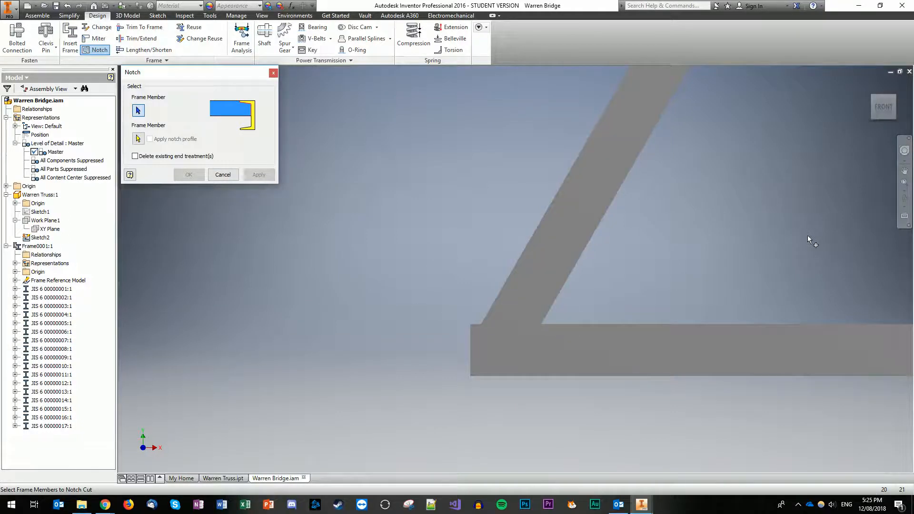
pyautogui.moveTo(884, 108); pyautogui.dragTo(888, 115)
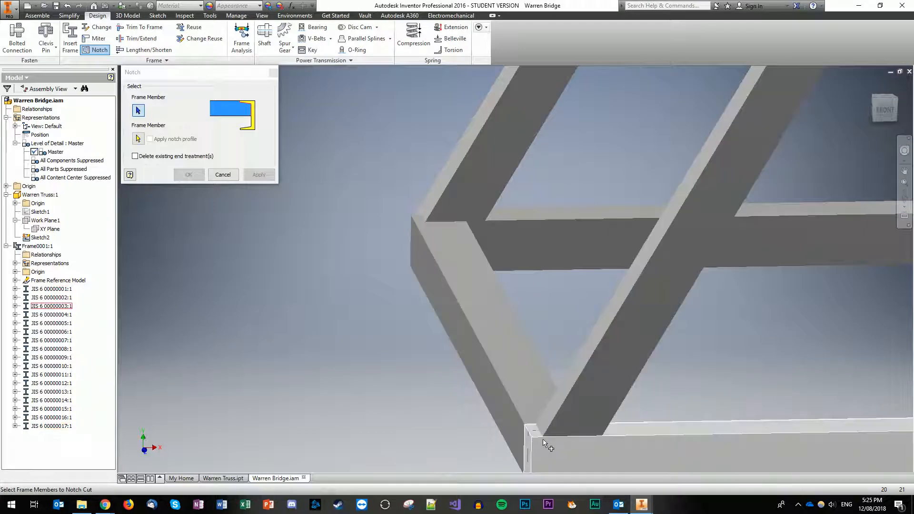
pyautogui.click(490, 345)
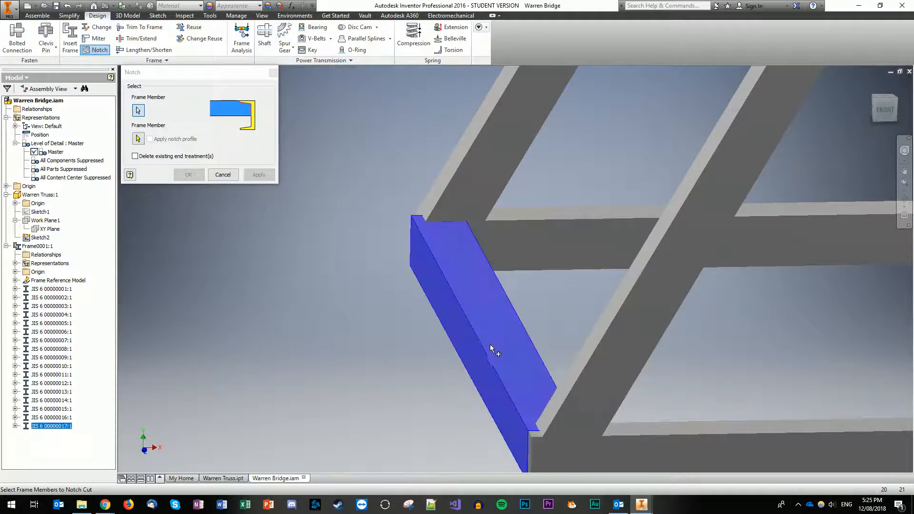
pyautogui.click(609, 455)
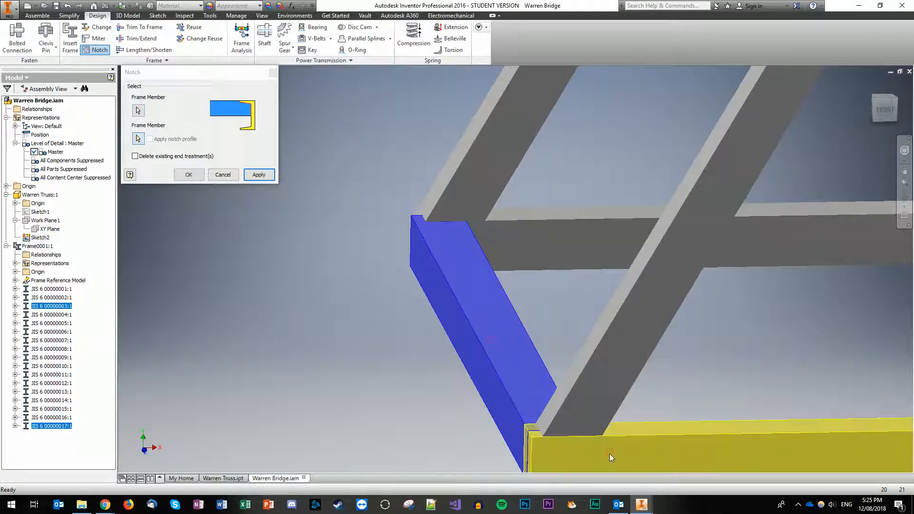
pyautogui.click(273, 177)
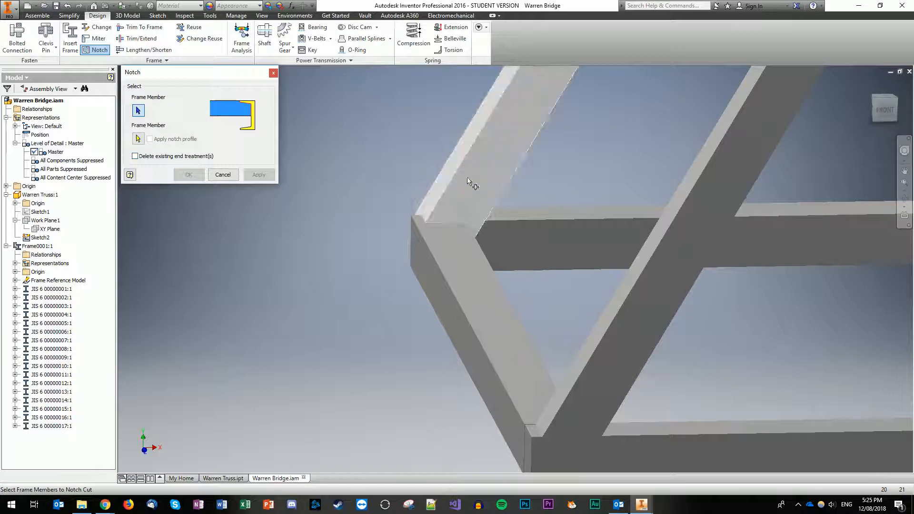
pyautogui.click(275, 74)
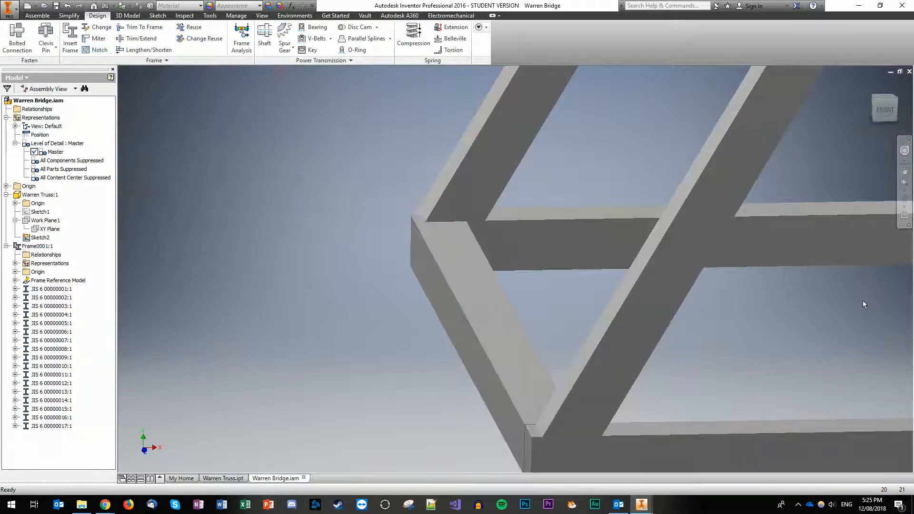
# Step: Zoom out and pan to centre the V joint where two diagonals meet the lower chord
pyautogui.scroll(-8, 866, 234)
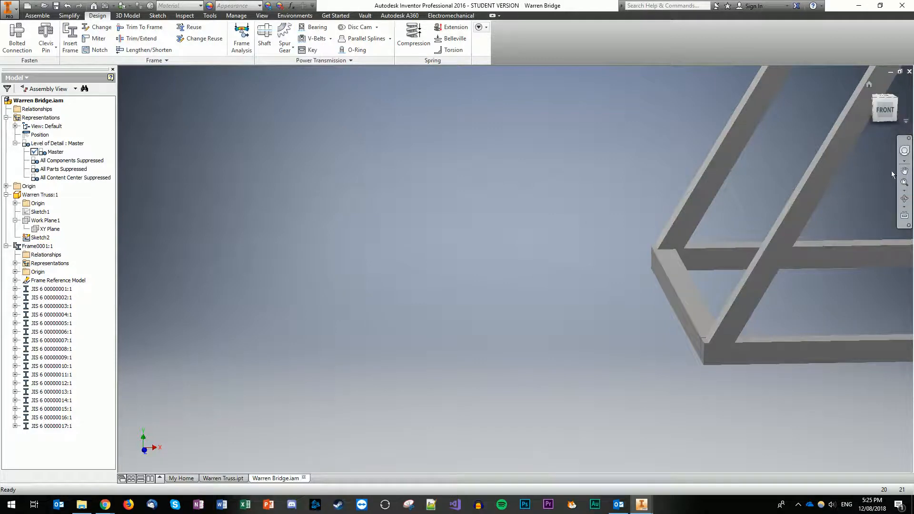
pyautogui.click(905, 171)
pyautogui.moveTo(833, 285); pyautogui.dragTo(546, 270)
pyautogui.moveTo(772, 270); pyautogui.dragTo(454, 272)
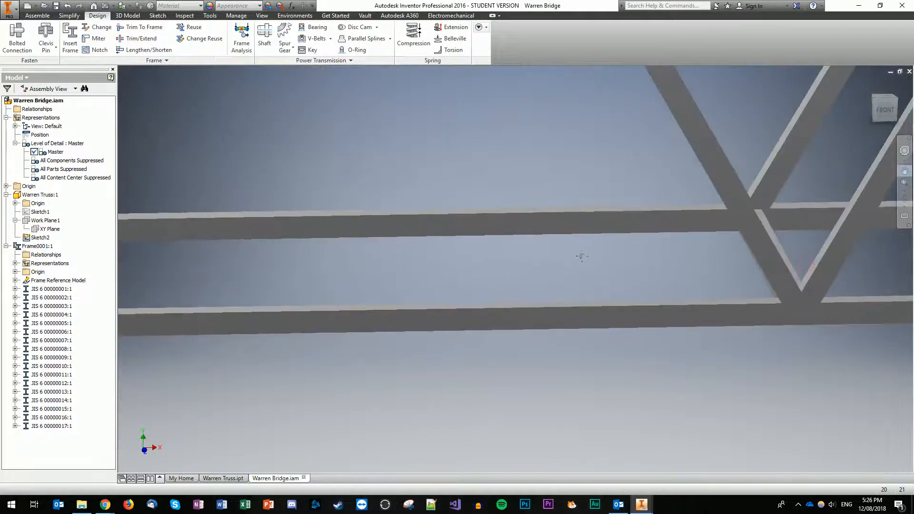
pyautogui.moveTo(701, 305); pyautogui.dragTo(562, 322)
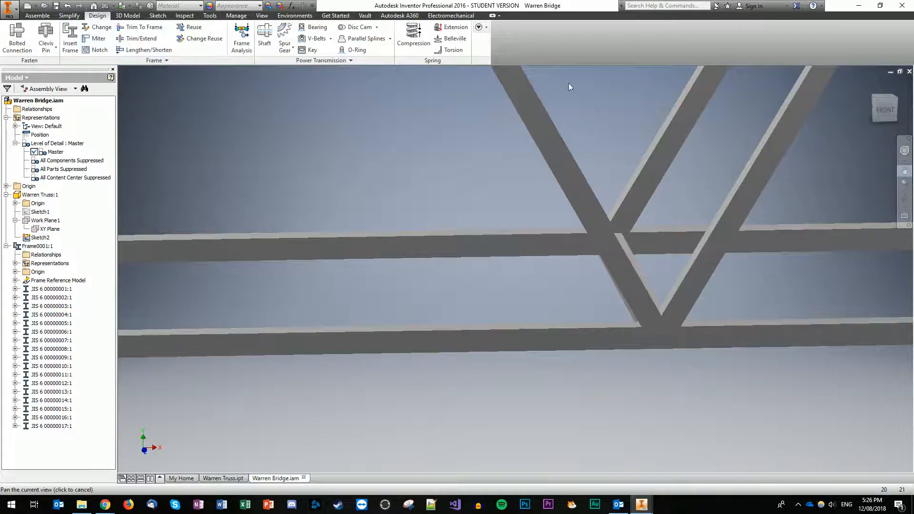
pyautogui.click(903, 175)
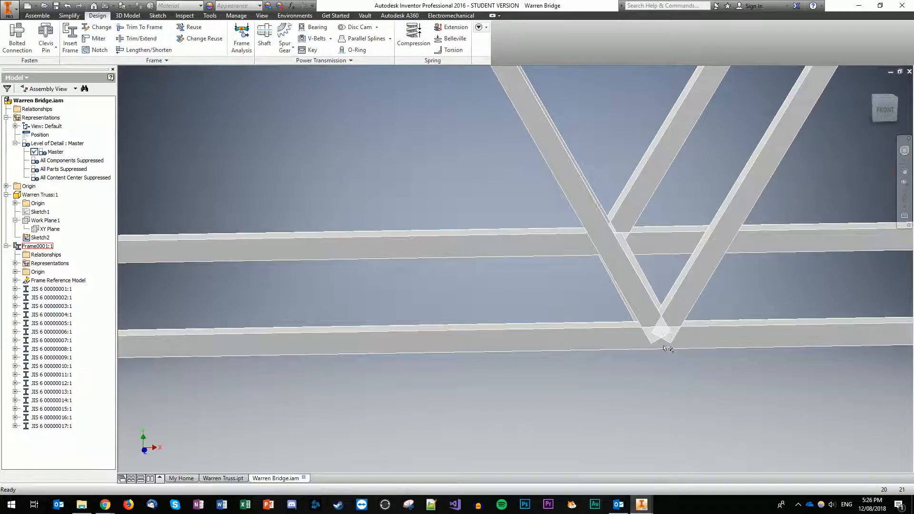
# Step: Notch the left diagonal of the V into the bottom chord
pyautogui.click(96, 50)
pyautogui.click(641, 300)
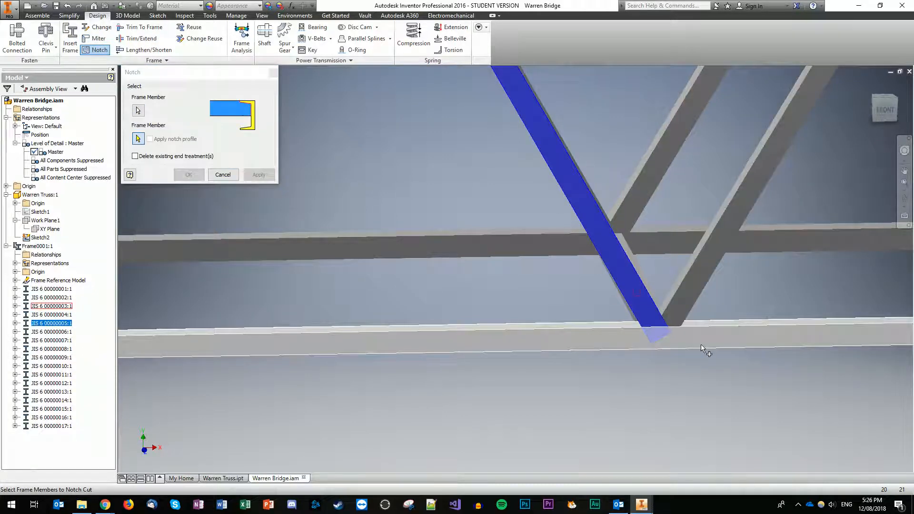
pyautogui.click(687, 342)
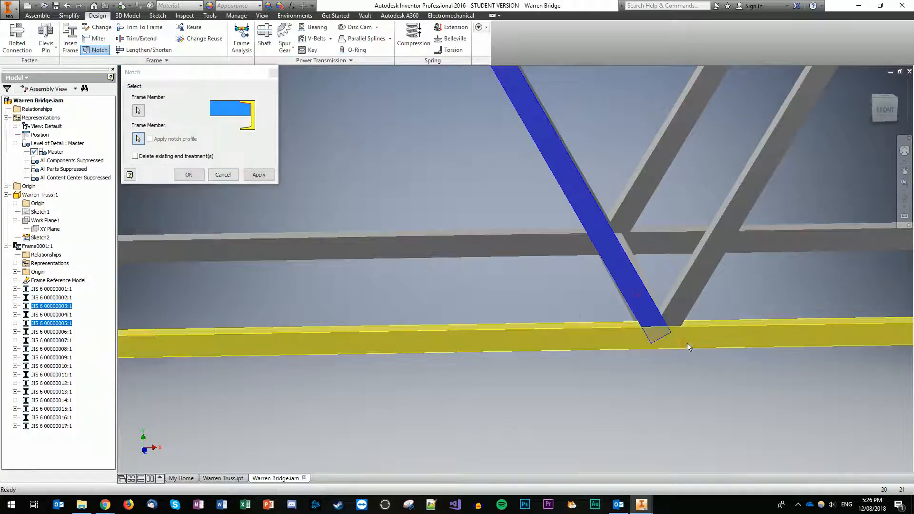
pyautogui.click(259, 175)
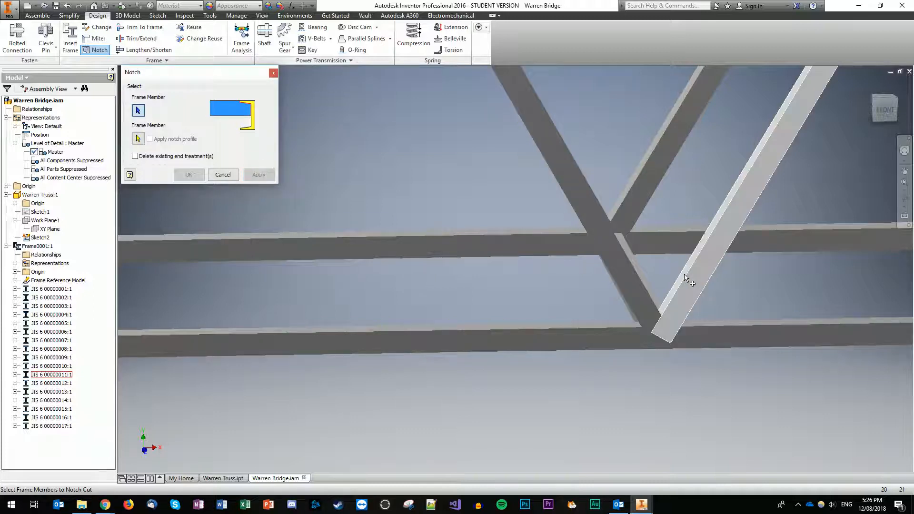
pyautogui.click(687, 279)
pyautogui.click(690, 333)
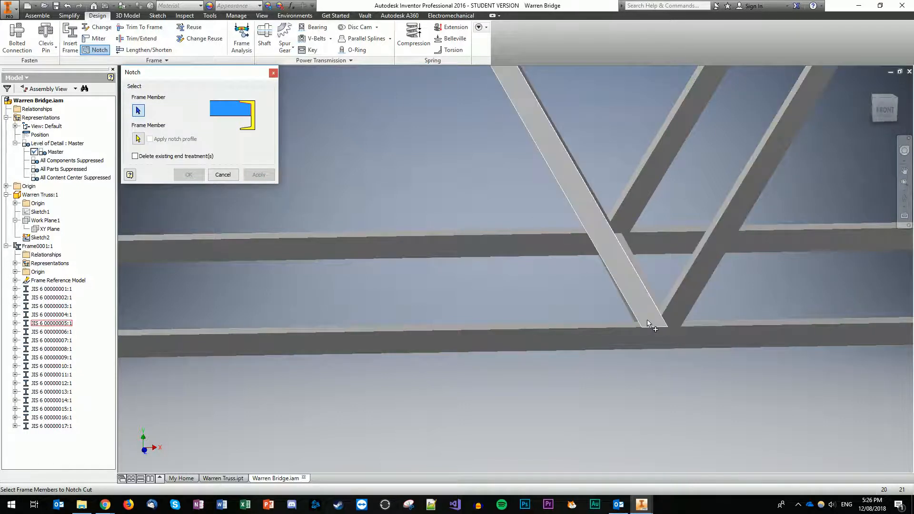
# Step: Notch the right diagonal against the left diagonal and the vertical post into the bottom chord
pyautogui.click(684, 314)
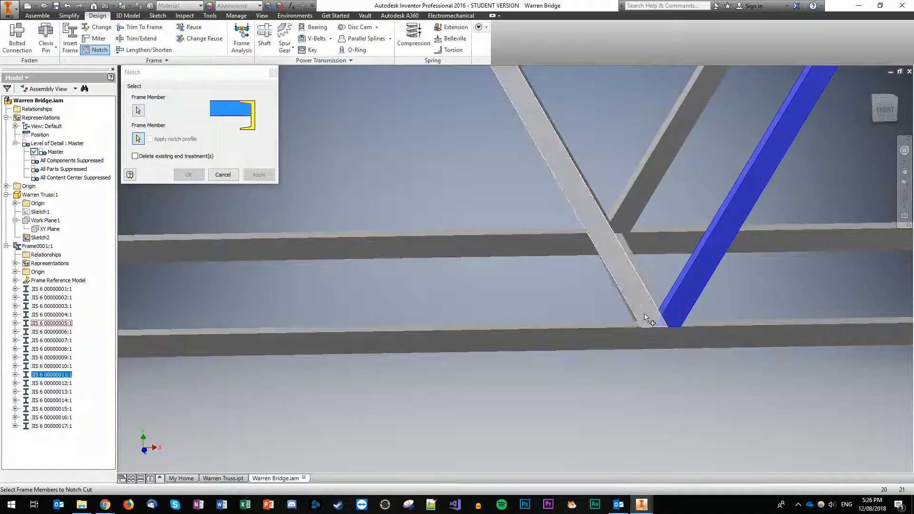
pyautogui.click(637, 314)
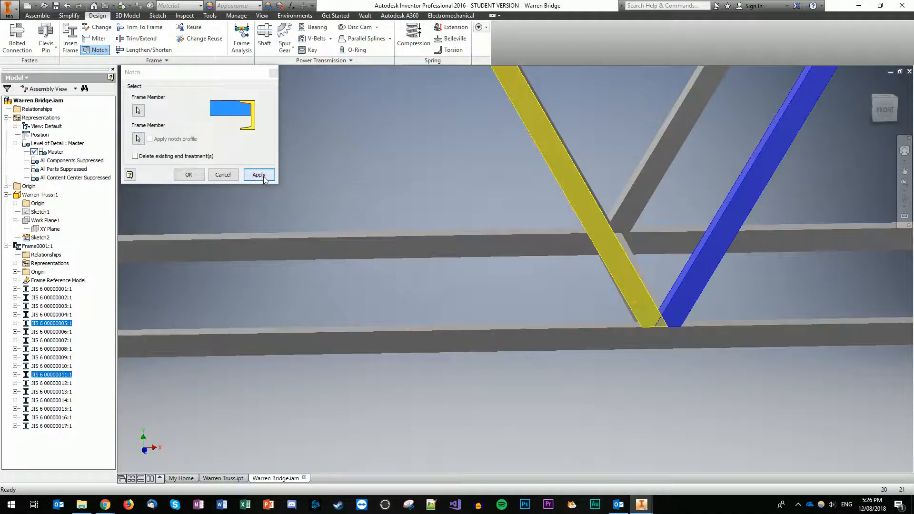
pyautogui.click(260, 175)
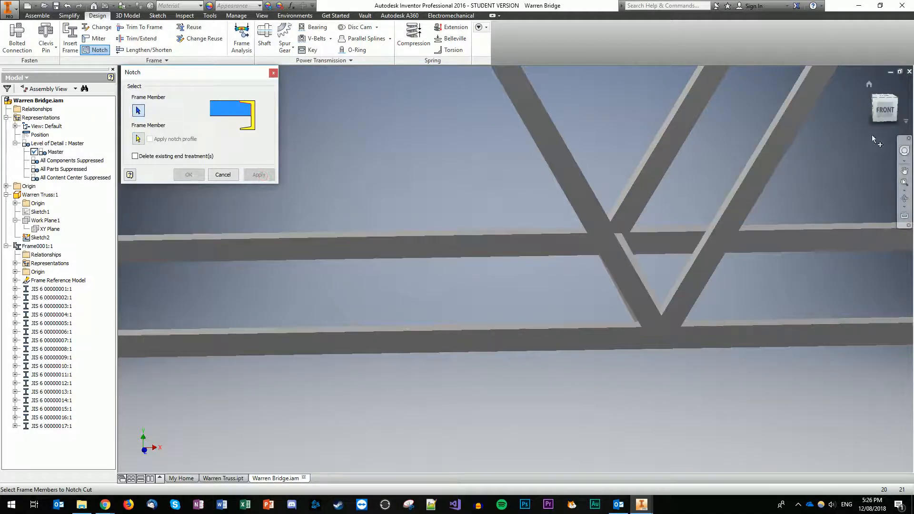
pyautogui.moveTo(886, 114); pyautogui.dragTo(883, 124)
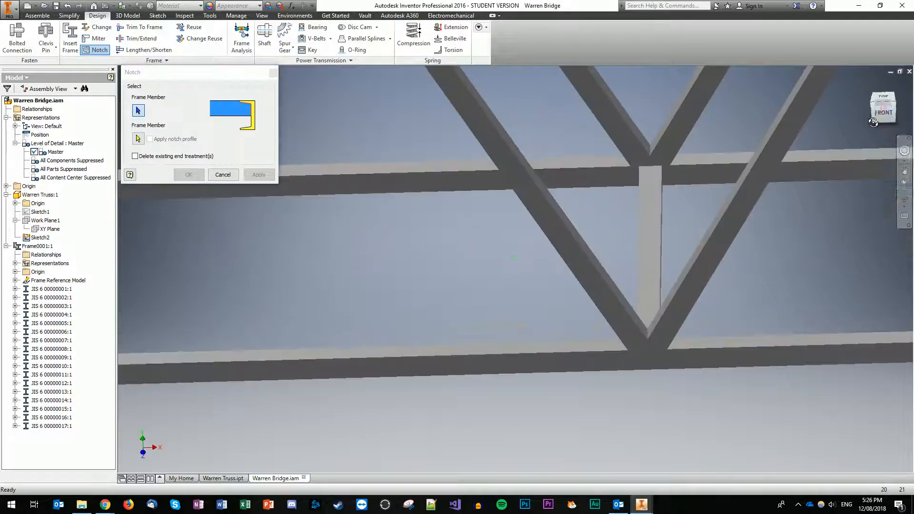
pyautogui.click(659, 259)
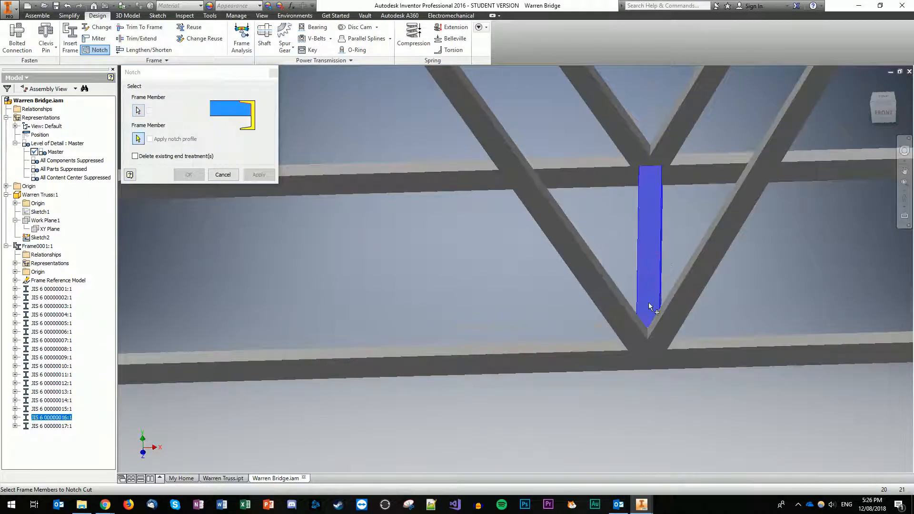
pyautogui.click(690, 356)
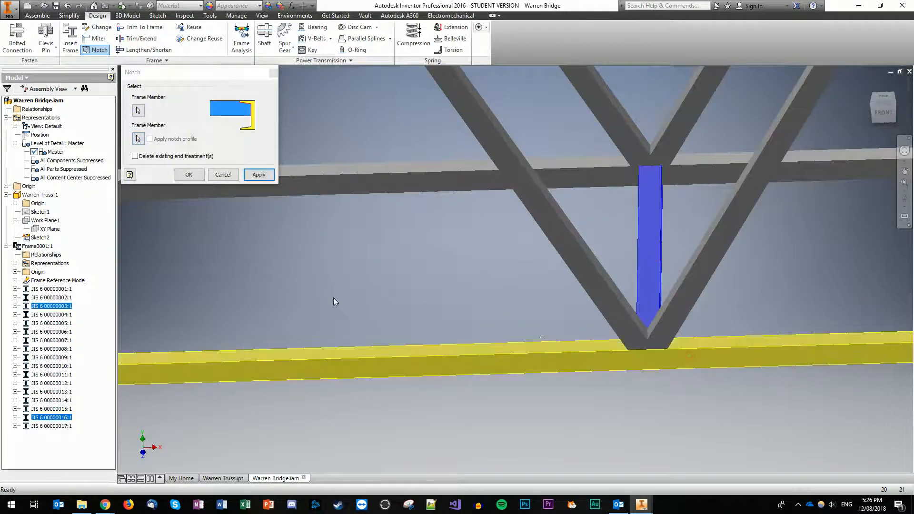
pyautogui.click(260, 175)
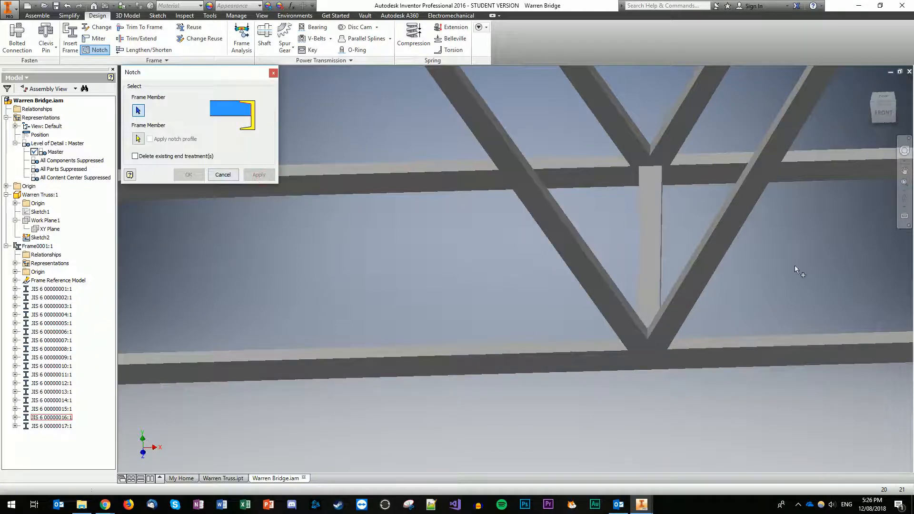
# Step: Orbit and pan the bridge to view it from above
pyautogui.moveTo(882, 114); pyautogui.dragTo(657, 303)
pyautogui.click(904, 171)
pyautogui.moveTo(880, 107); pyautogui.dragTo(879, 152)
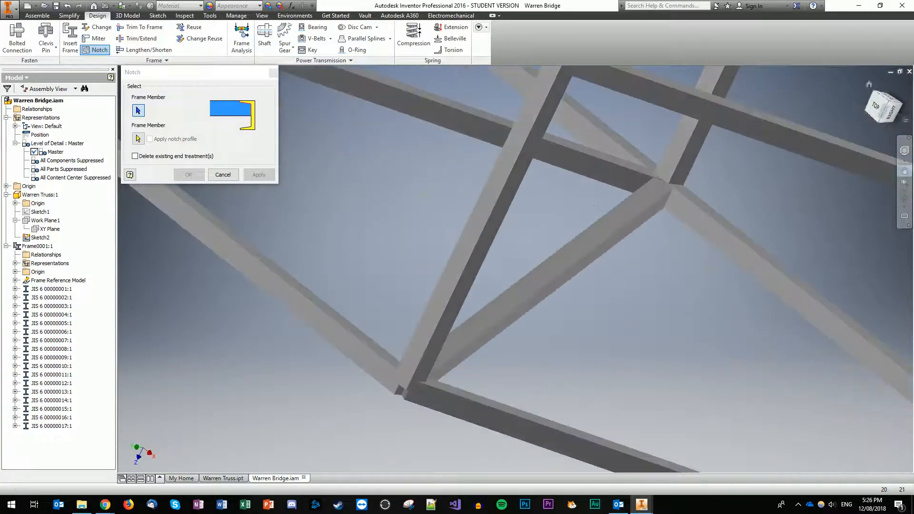
pyautogui.click(904, 172)
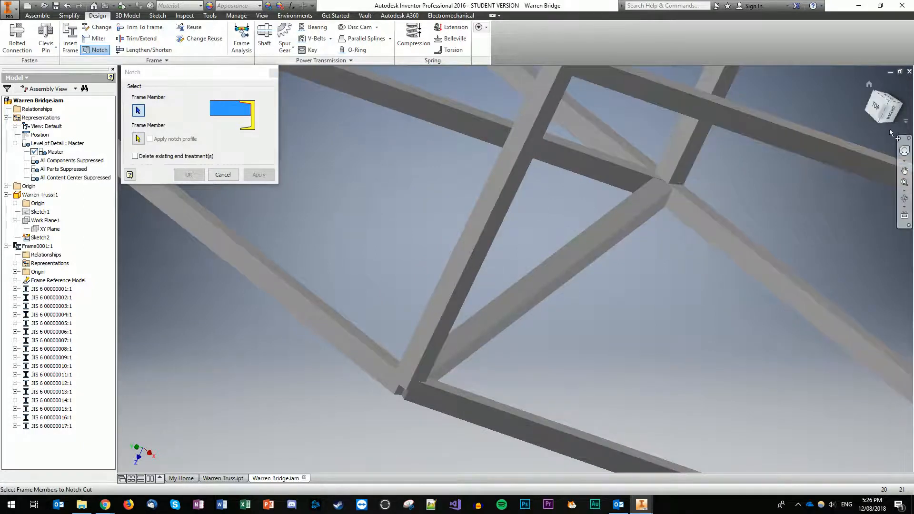
pyautogui.moveTo(877, 111)
pyautogui.mouseDown()
pyautogui.moveTo(120, 76)
pyautogui.moveTo(881, 107)
pyautogui.mouseUp()
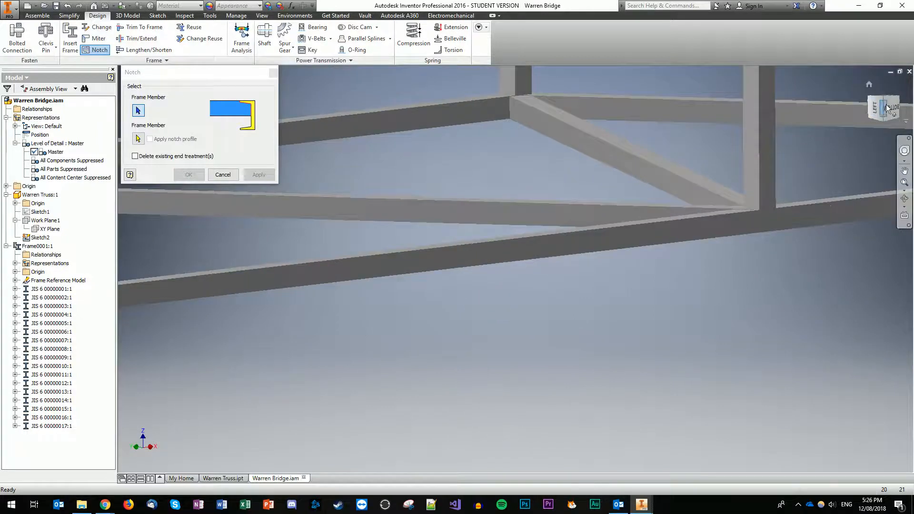
# Step: Show an upright front view zoomed on the top-right joint and close the Notch tool
pyautogui.click(870, 84)
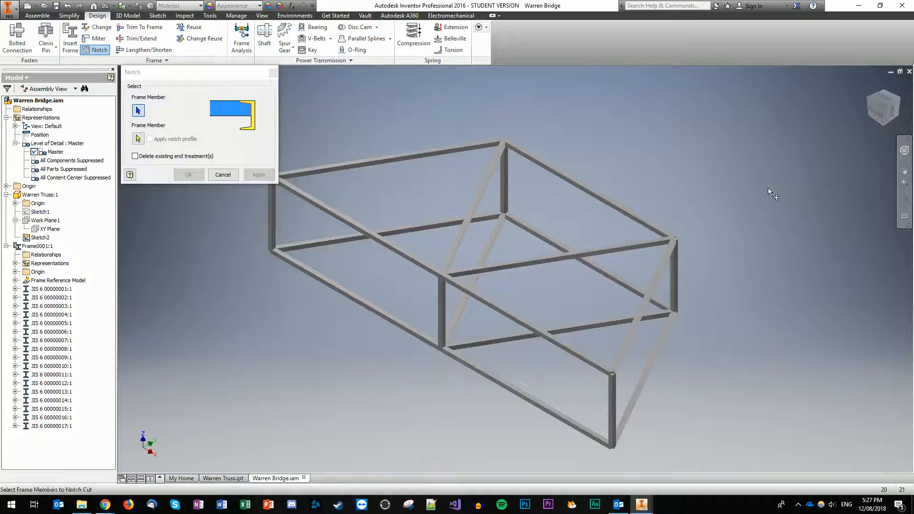
pyautogui.click(893, 102)
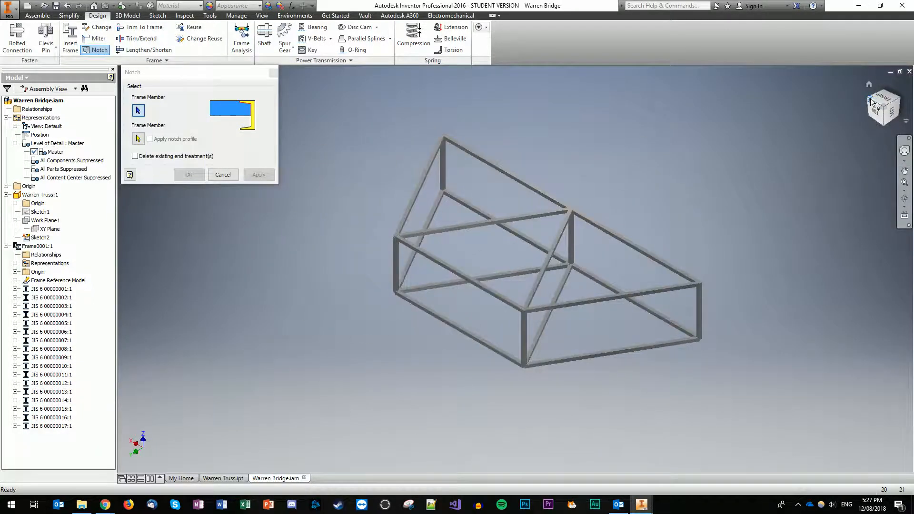
pyautogui.click(885, 106)
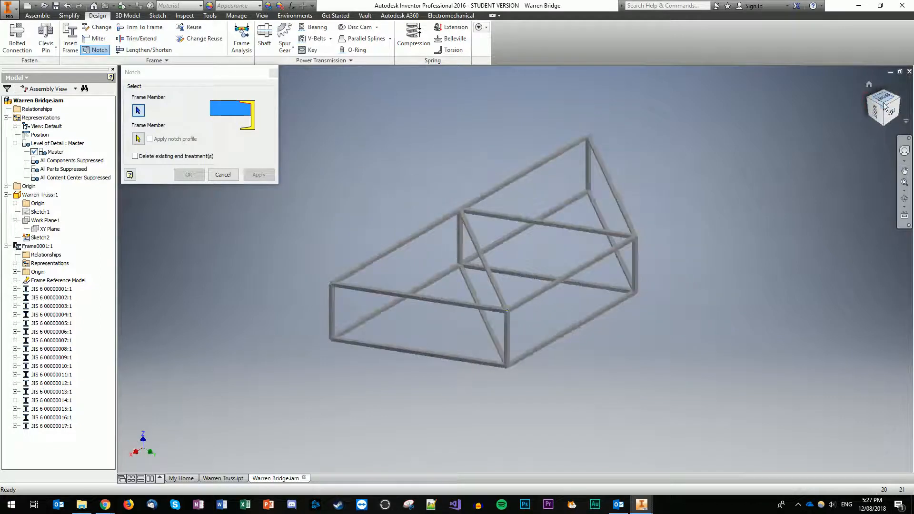
pyautogui.click(899, 101)
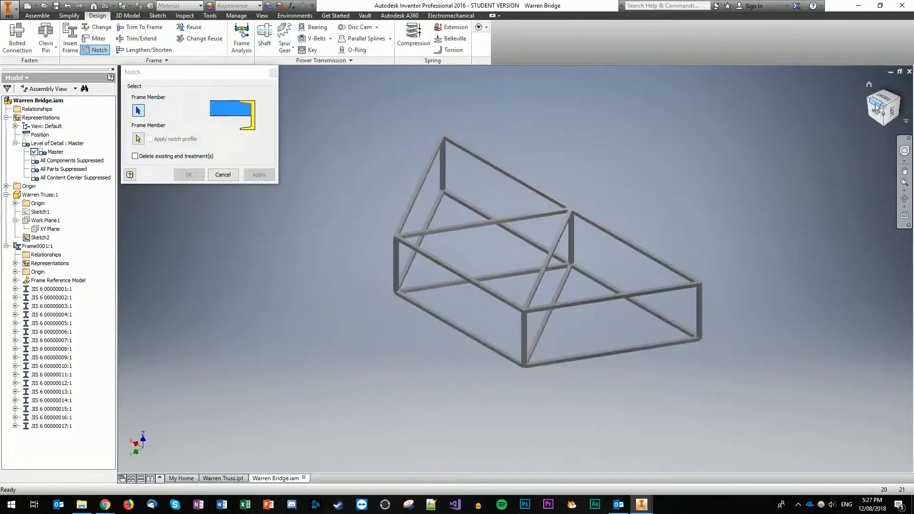
pyautogui.click(876, 99)
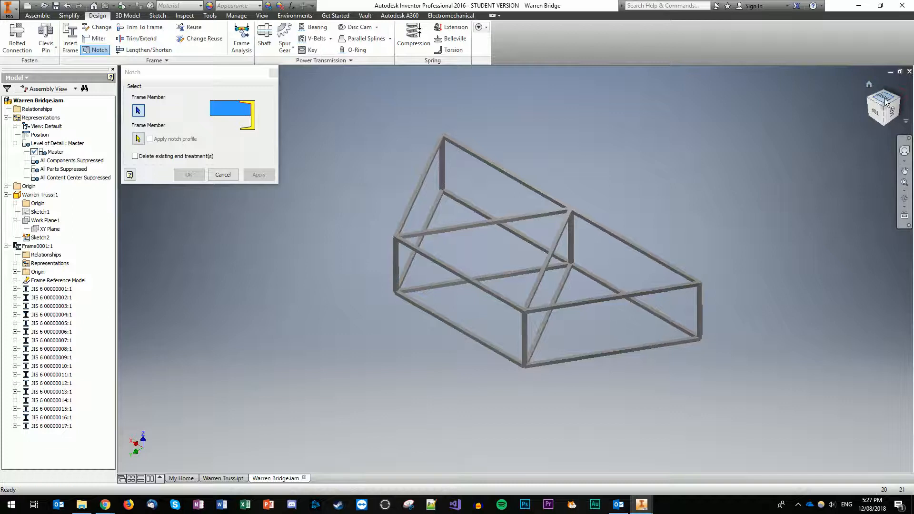
pyautogui.click(899, 85)
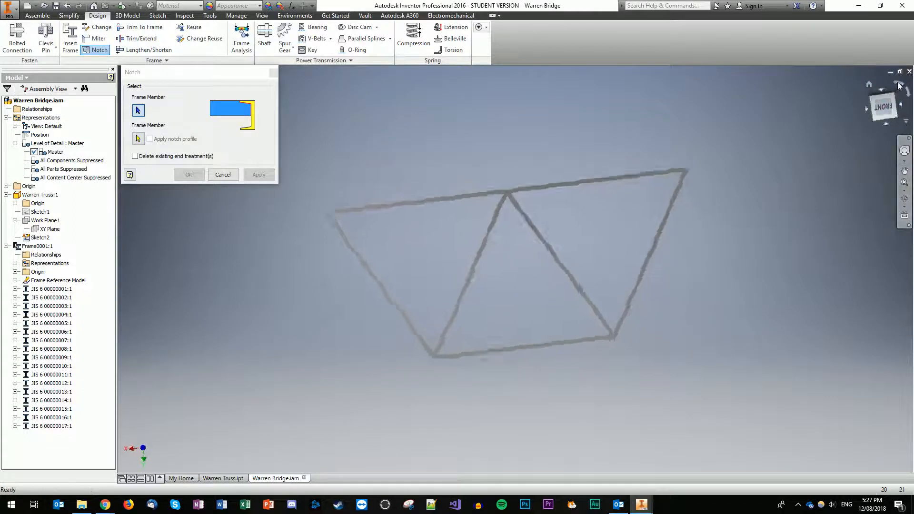
pyautogui.click(899, 85)
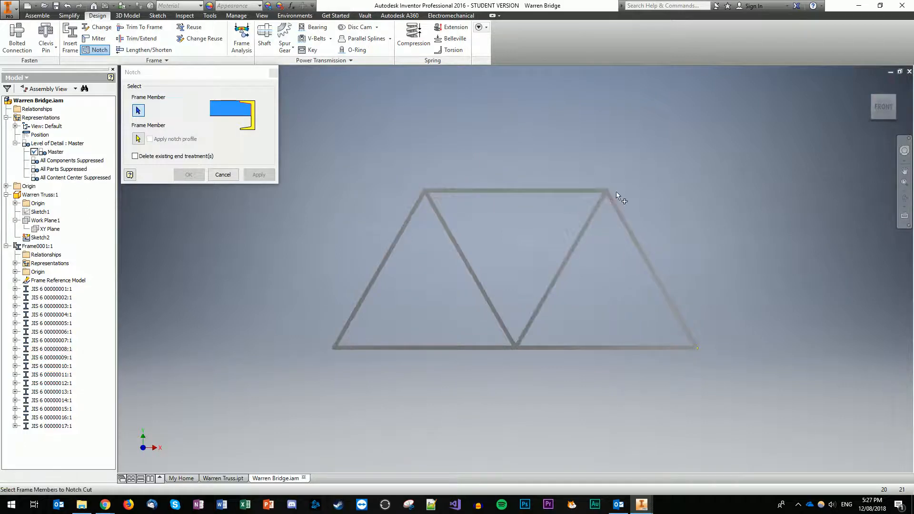
pyautogui.scroll(5, 612, 194)
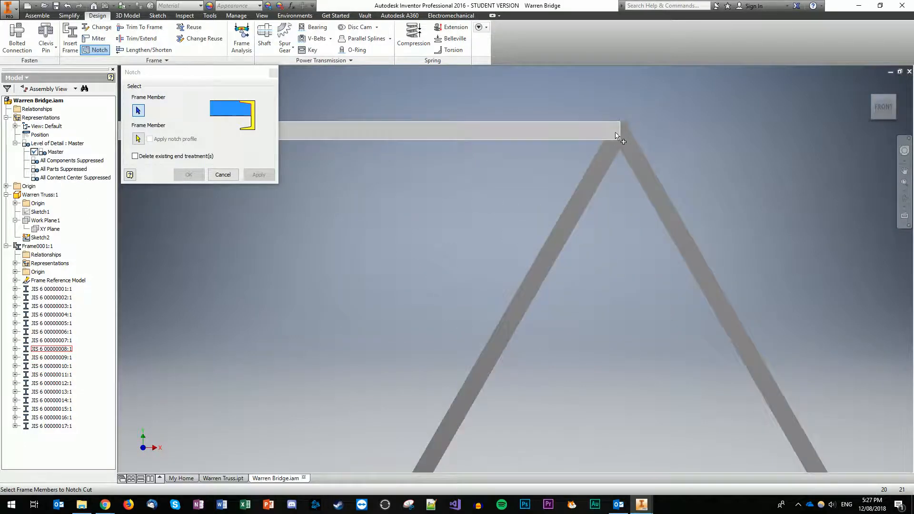
pyautogui.click(274, 74)
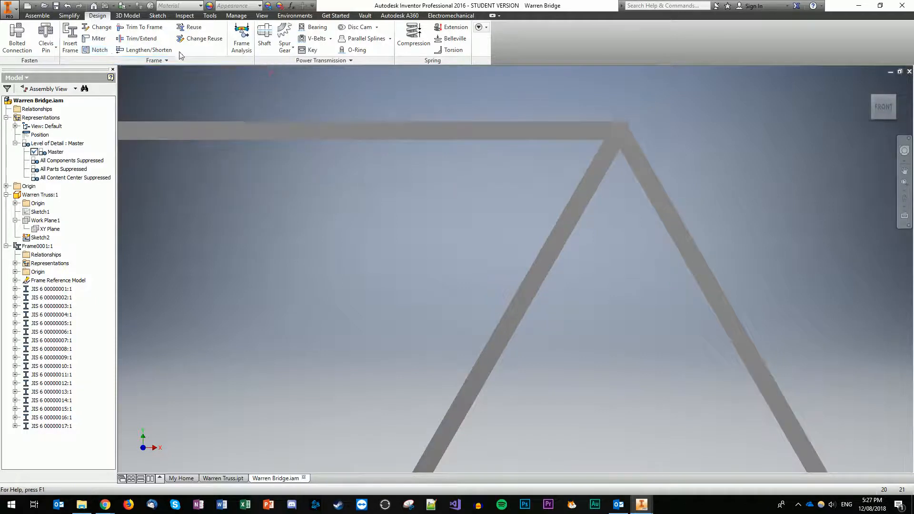
# Step: Extend the top chord by 3.000 mm past the upper joint
pyautogui.click(147, 50)
pyautogui.click(606, 134)
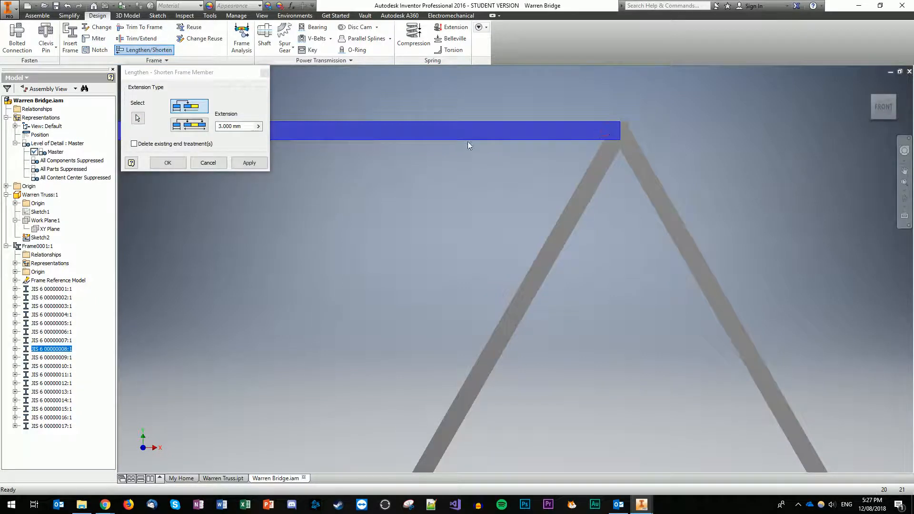
pyautogui.click(257, 162)
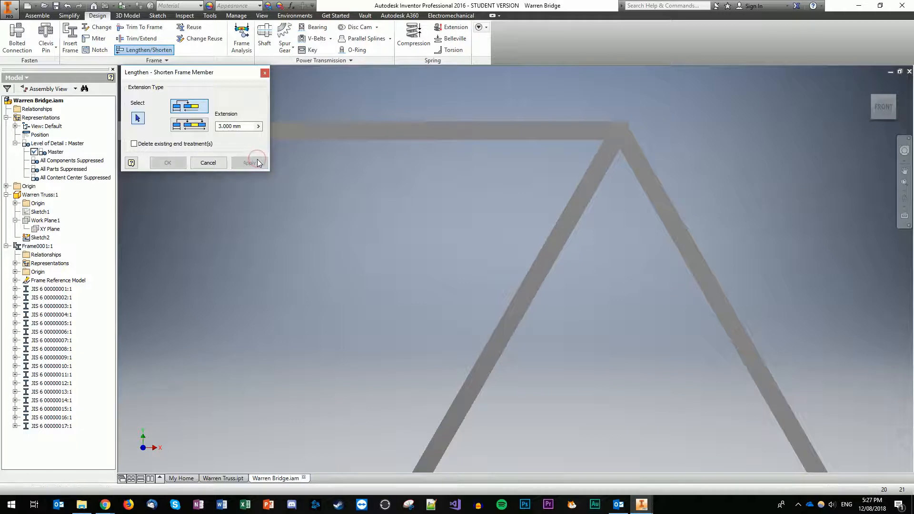
pyautogui.click(203, 164)
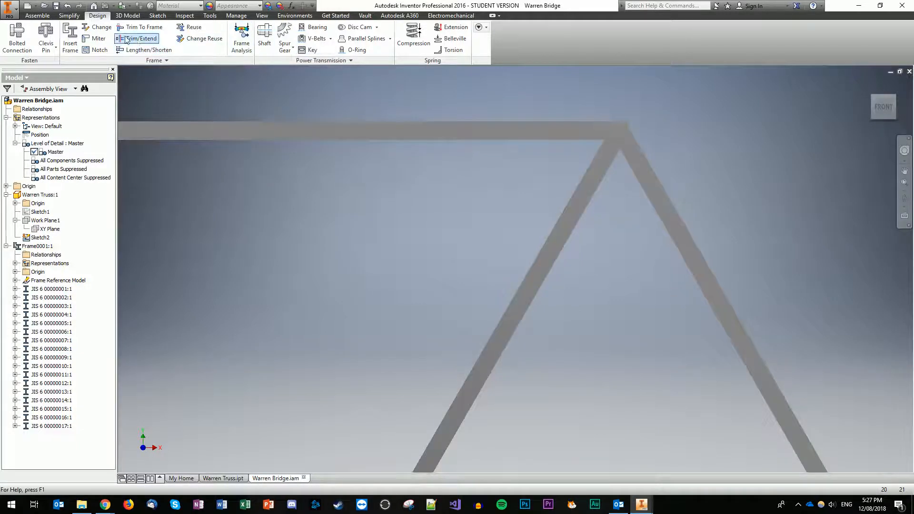
# Step: Notch the right diagonal against the top chord
pyautogui.click(97, 50)
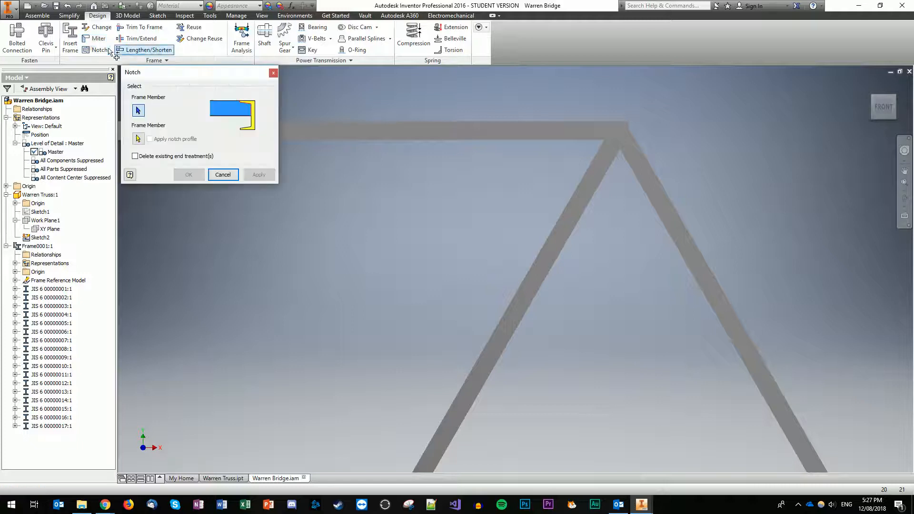
pyautogui.click(626, 153)
pyautogui.click(584, 134)
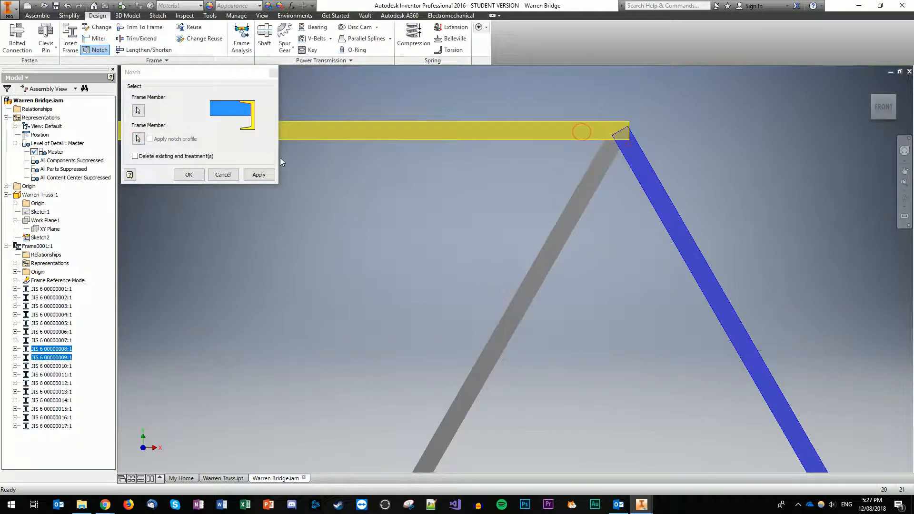
pyautogui.click(259, 175)
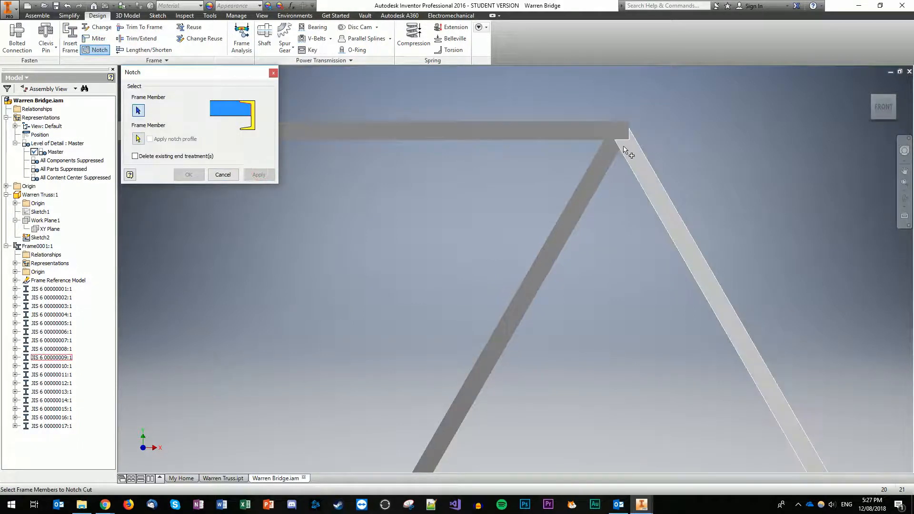
# Step: Notch the left diagonal against the top chord and the right diagonal, then zoom out
pyautogui.click(605, 158)
pyautogui.click(564, 134)
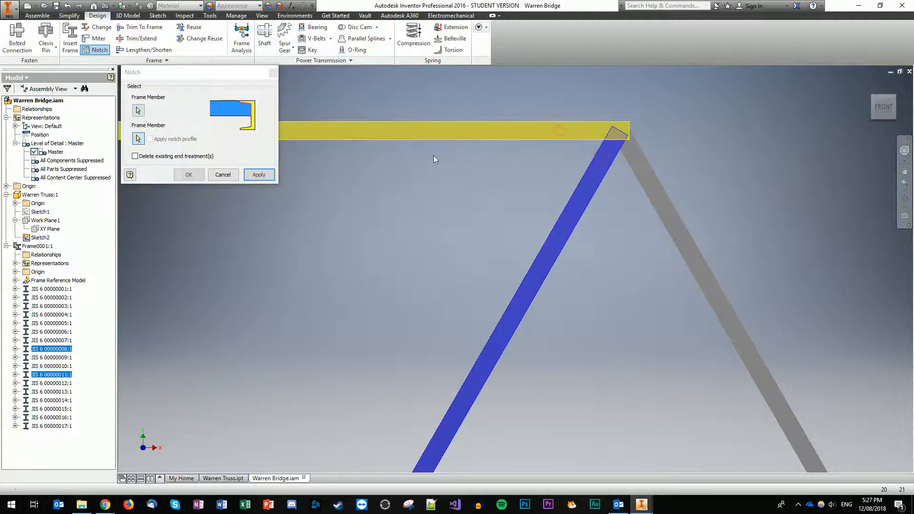
pyautogui.click(269, 174)
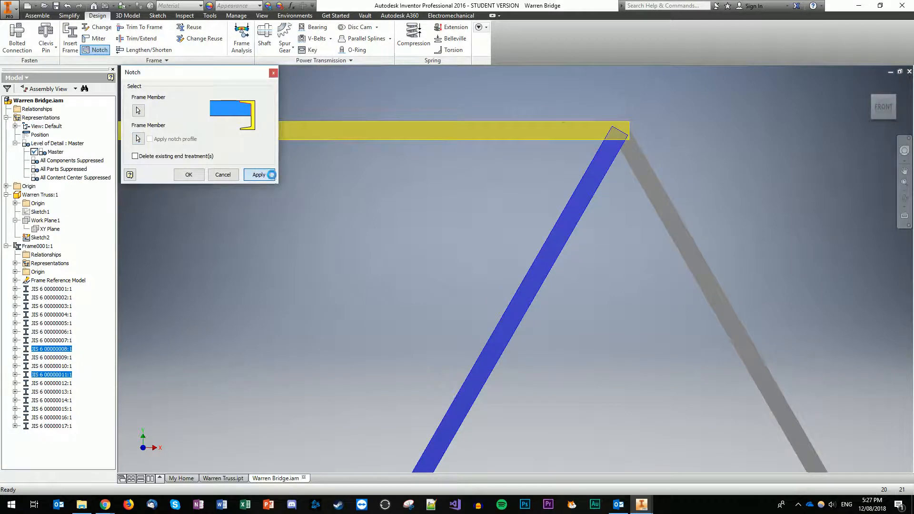
pyautogui.click(615, 147)
pyautogui.click(628, 148)
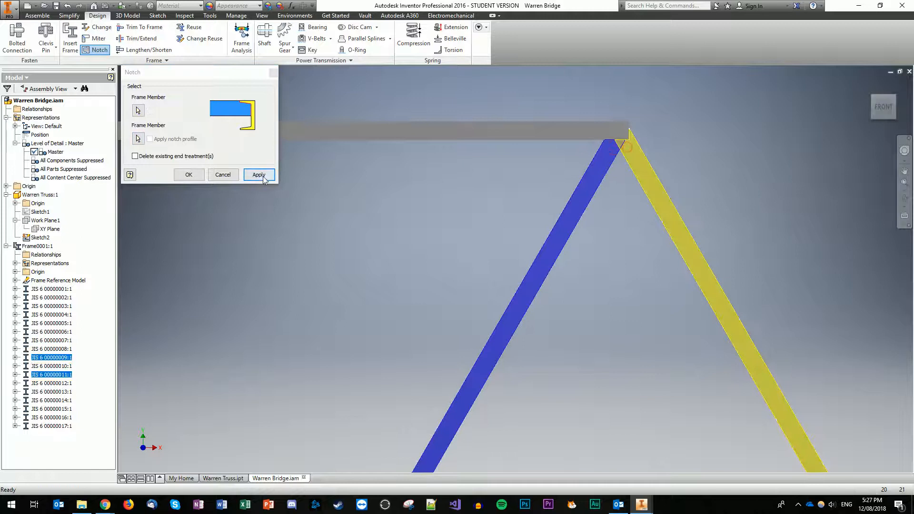
pyautogui.click(260, 175)
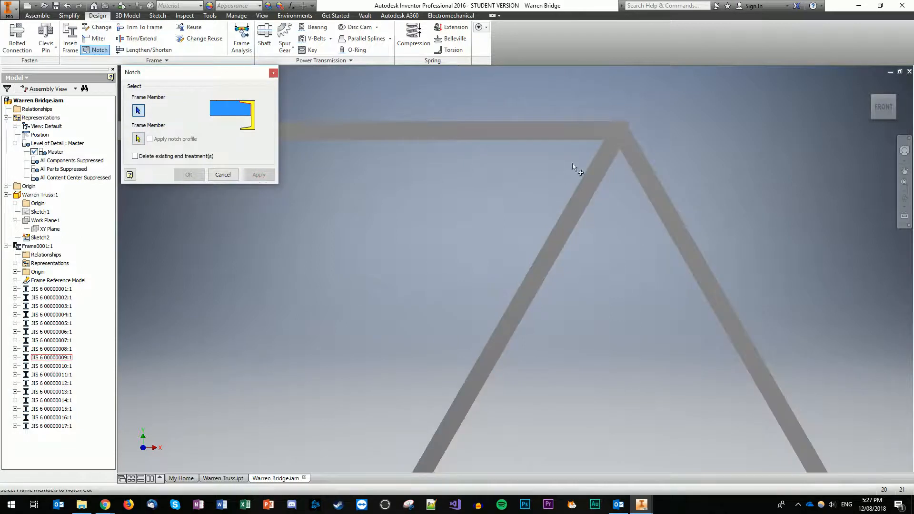
pyautogui.scroll(-3, 711, 206)
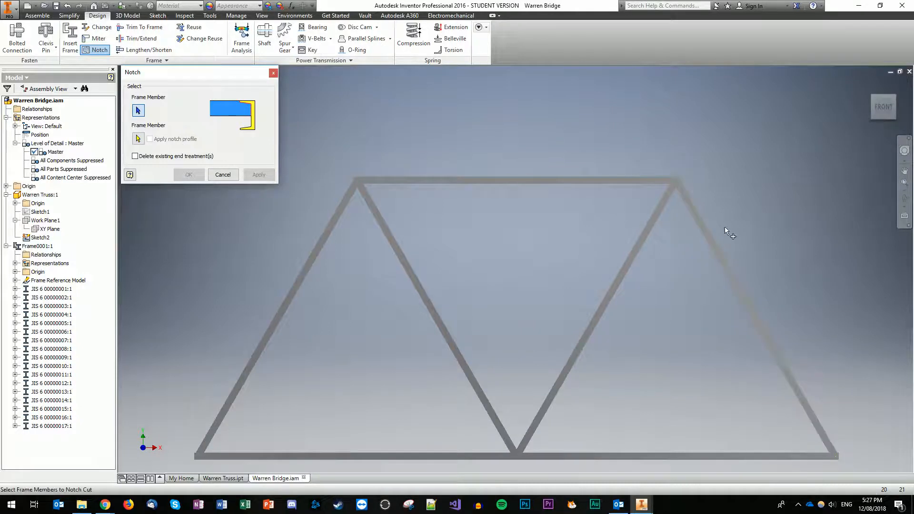
# Step: Notch the end cross-member at the top corner against the top chord
pyautogui.scroll(-2, 725, 227)
pyautogui.scroll(5, 686, 205)
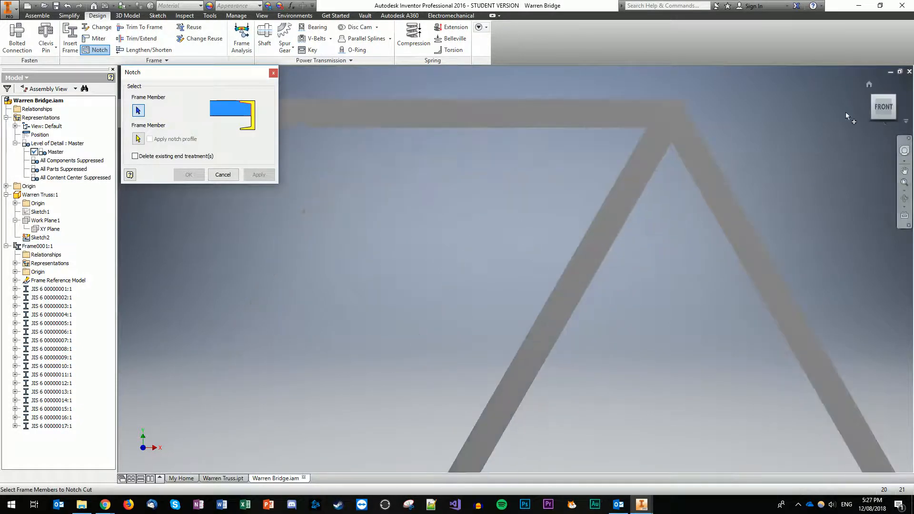
pyautogui.moveTo(878, 108); pyautogui.dragTo(866, 145)
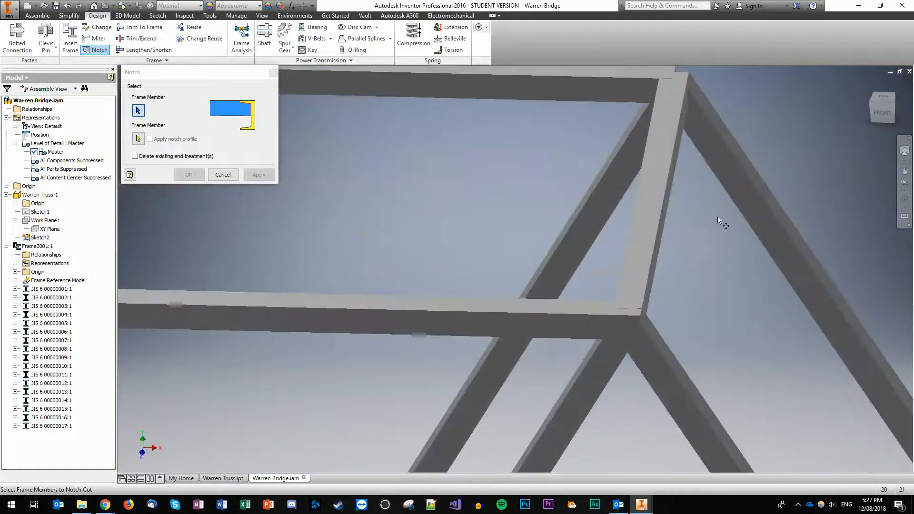
pyautogui.click(653, 267)
pyautogui.click(599, 311)
pyautogui.click(244, 175)
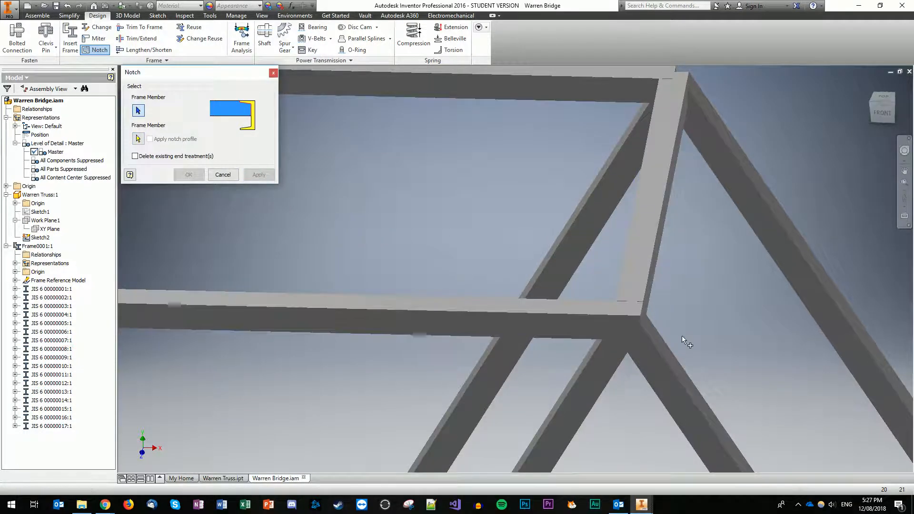
# Step: Orbit and pan to a front view of the bottom corner
pyautogui.scroll(-5, 701, 346)
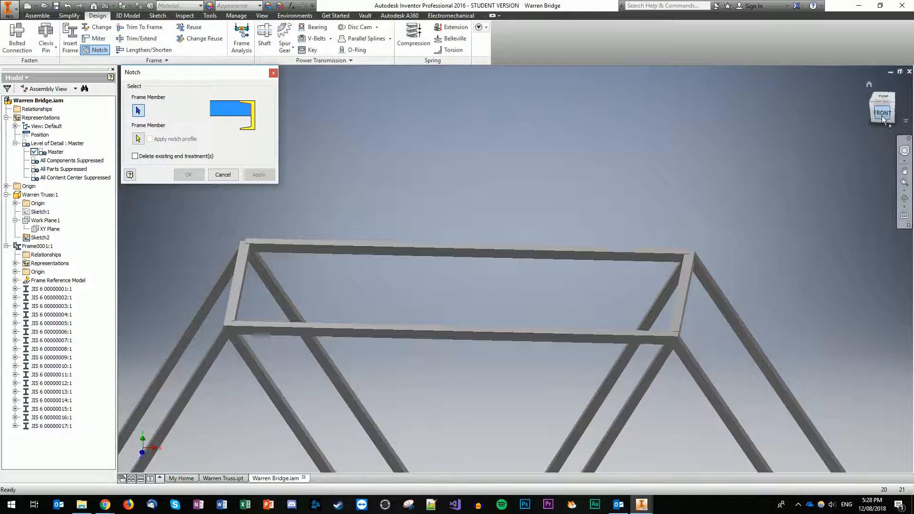
pyautogui.moveTo(882, 116); pyautogui.dragTo(873, 101)
pyautogui.click(901, 176)
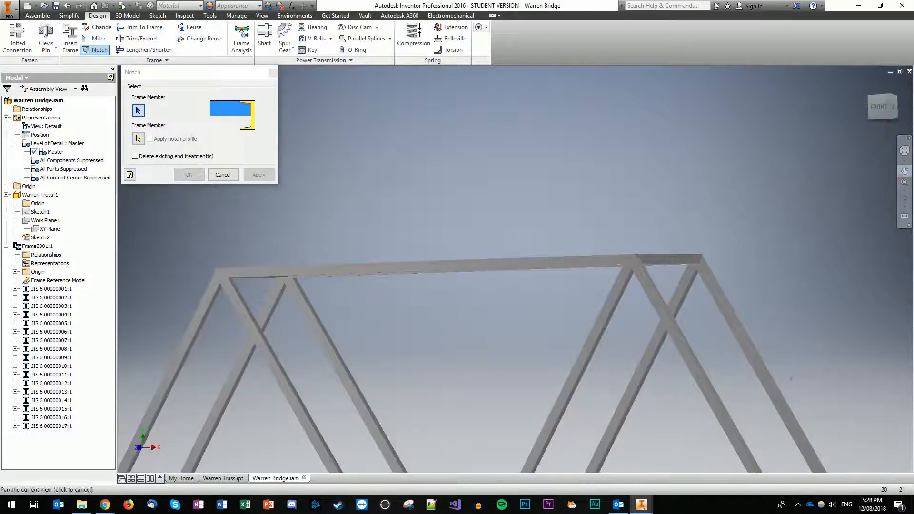
pyautogui.moveTo(791, 410); pyautogui.dragTo(720, 134)
pyautogui.moveTo(721, 254); pyautogui.dragTo(750, 219)
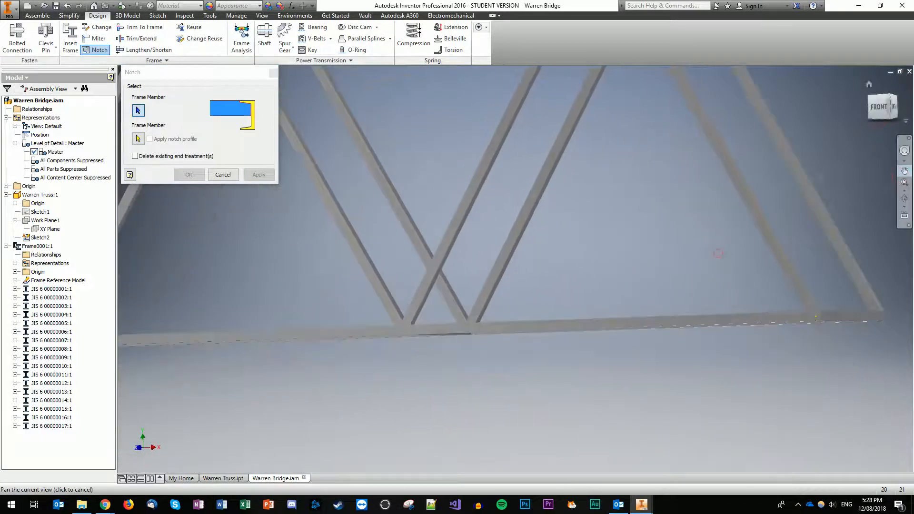
pyautogui.click(881, 106)
pyautogui.scroll(3, 689, 330)
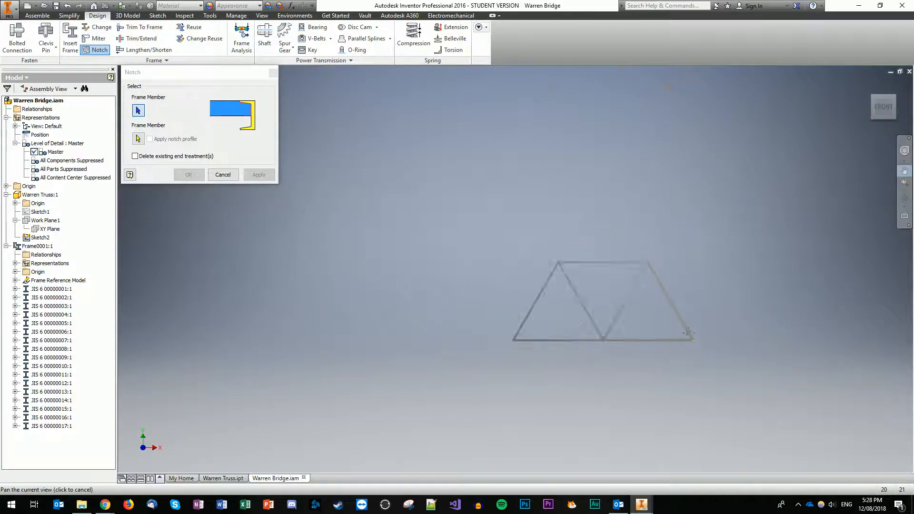
pyautogui.scroll(-9, 689, 331)
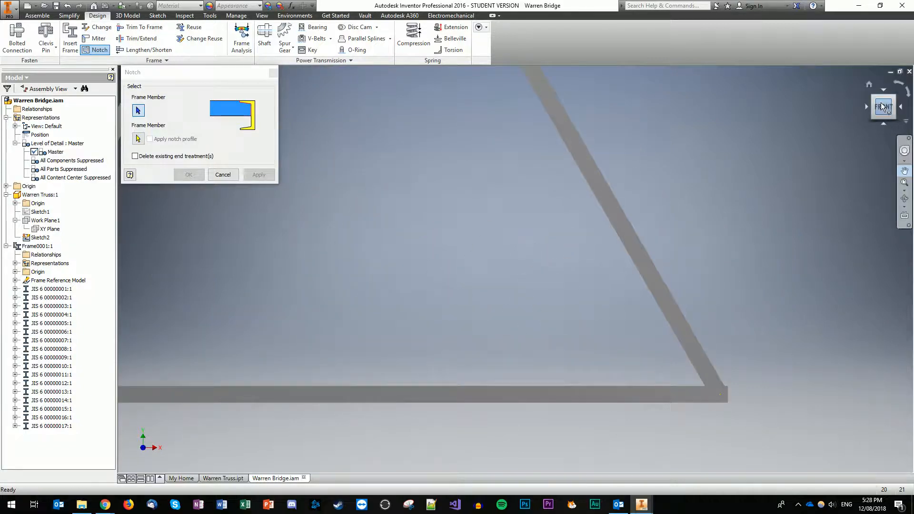
pyautogui.moveTo(884, 109); pyautogui.dragTo(878, 110)
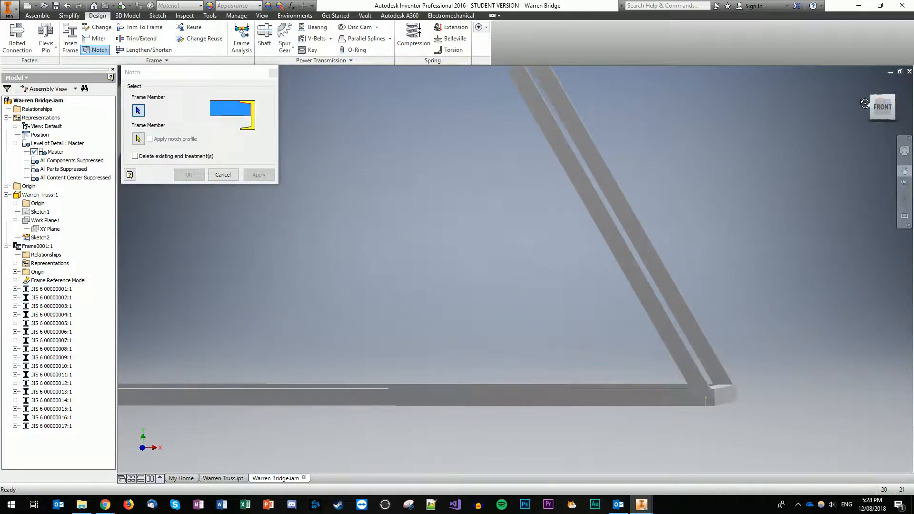
# Step: Lengthen the bottom chord by 3.000 mm at the bottom corner
pyautogui.click(220, 177)
pyautogui.click(142, 50)
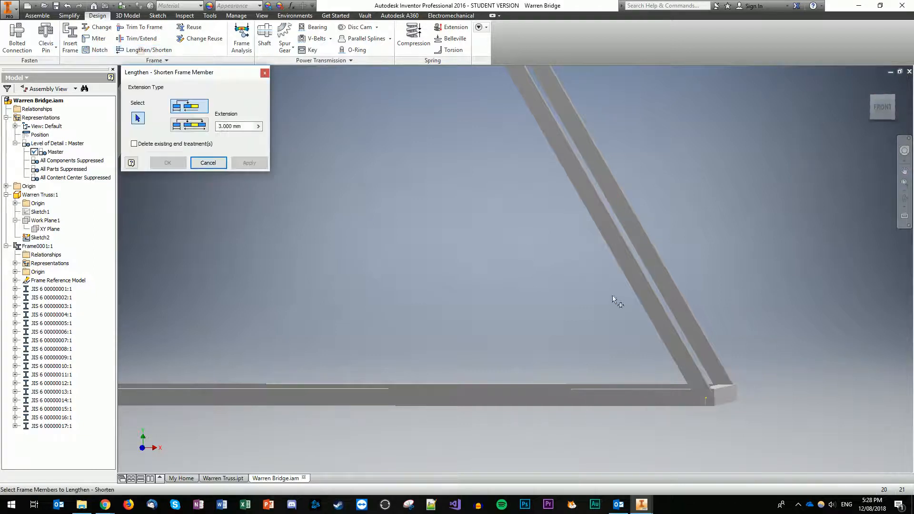
pyautogui.click(660, 398)
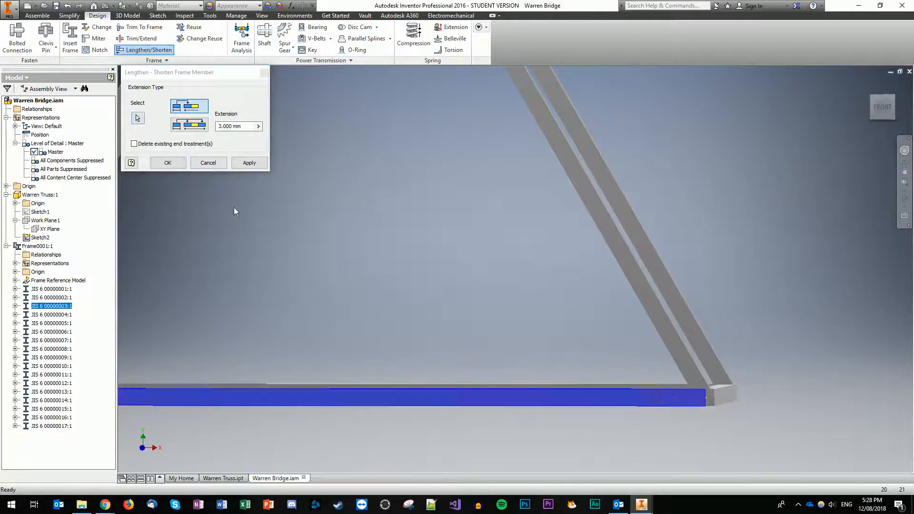
pyautogui.click(242, 163)
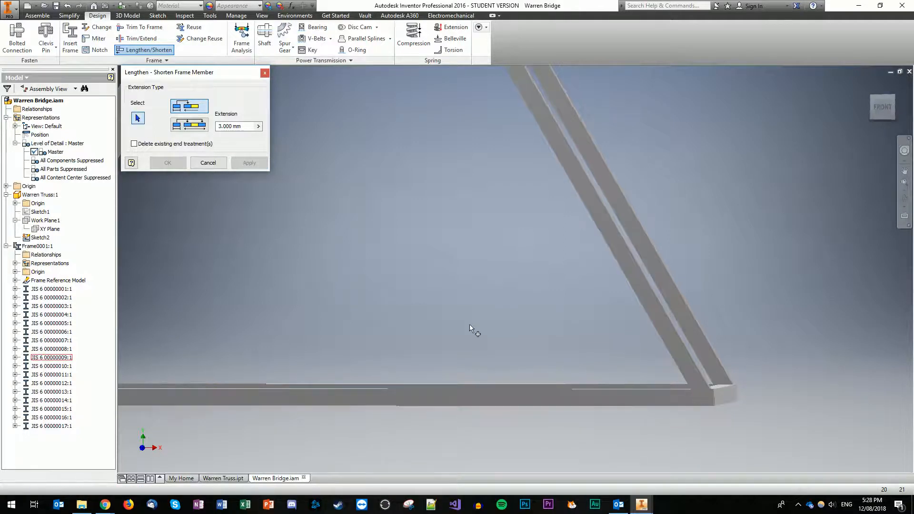
pyautogui.click(103, 50)
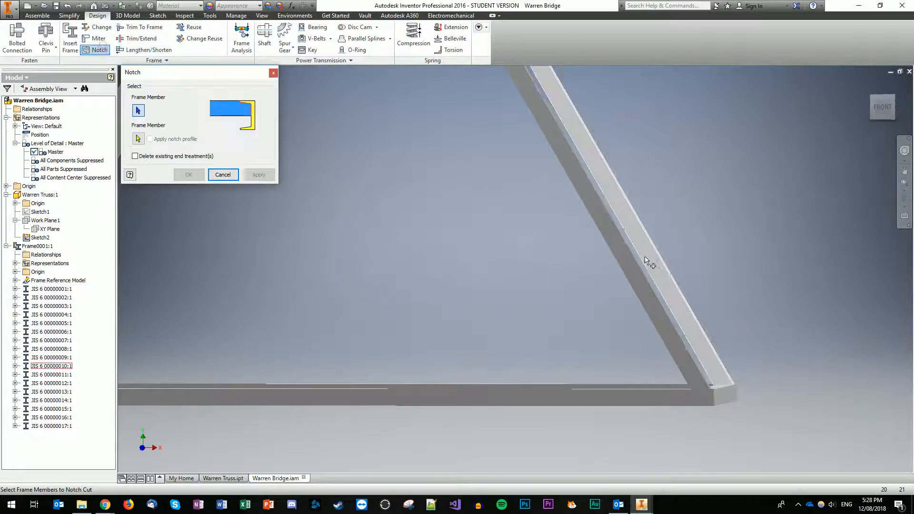
# Step: Notch the diagonal into the bottom chord at the bottom-right corner
pyautogui.click(637, 279)
pyautogui.click(669, 403)
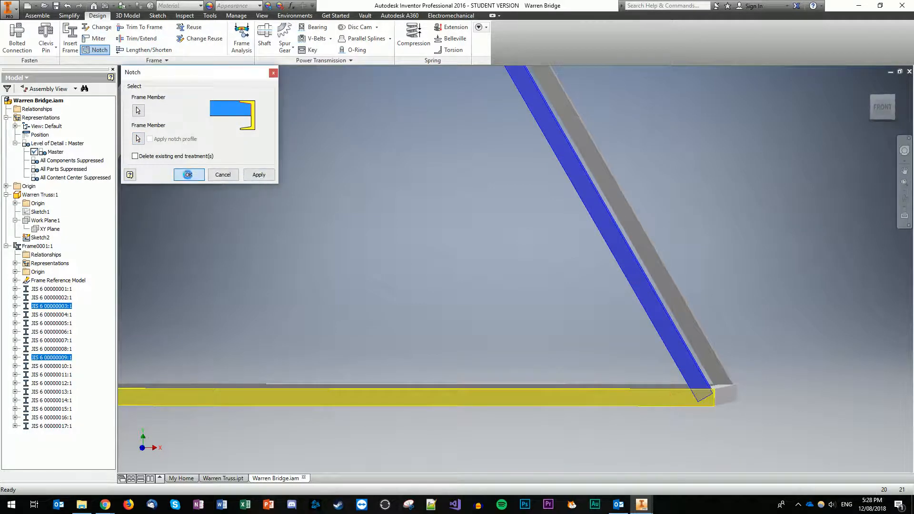
pyautogui.click(189, 175)
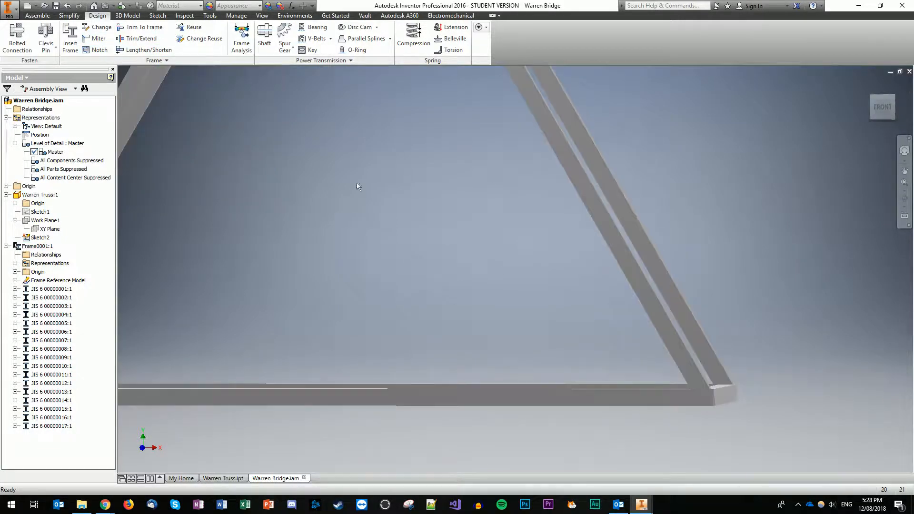
# Step: Notch the end cross-member into the bottom chord and close Notch
pyautogui.click(109, 50)
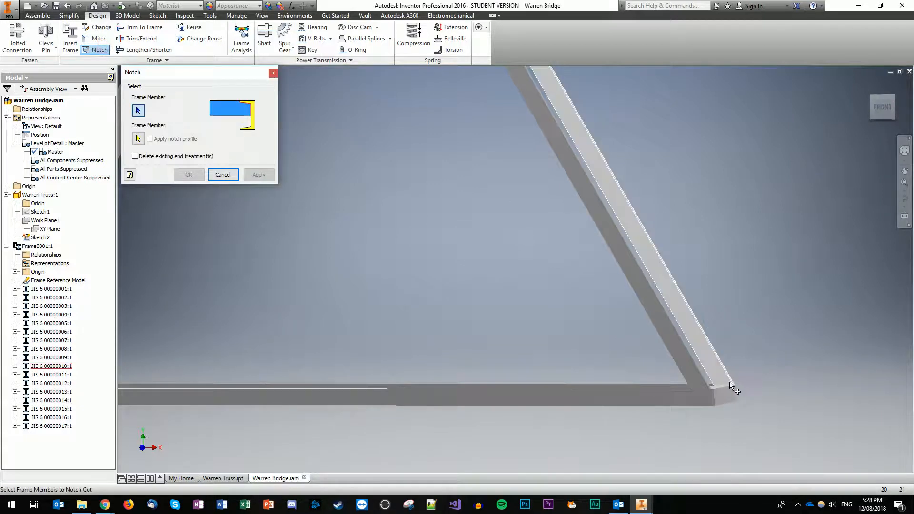
pyautogui.click(725, 395)
pyautogui.click(693, 400)
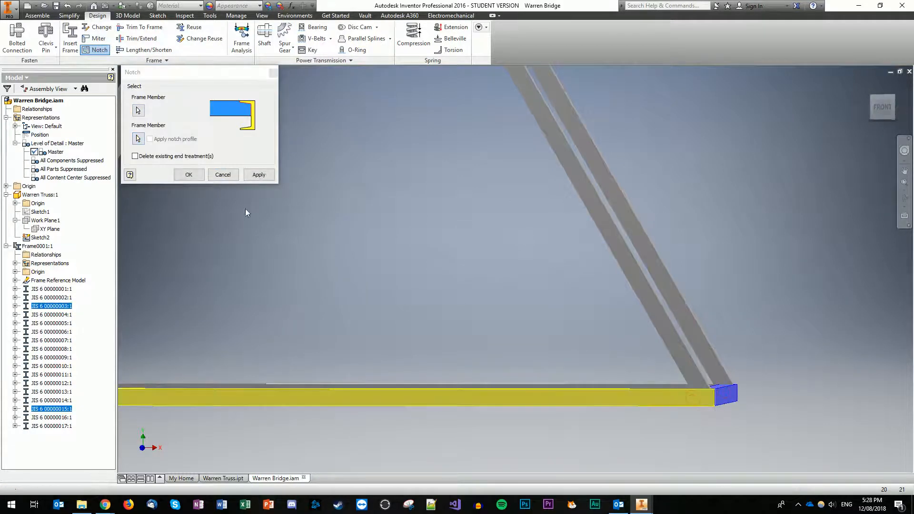
pyautogui.click(259, 175)
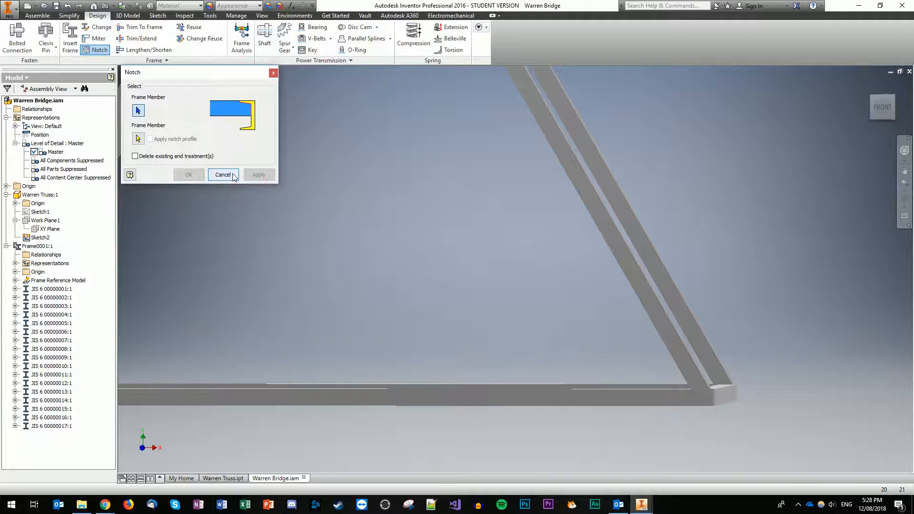
pyautogui.click(222, 175)
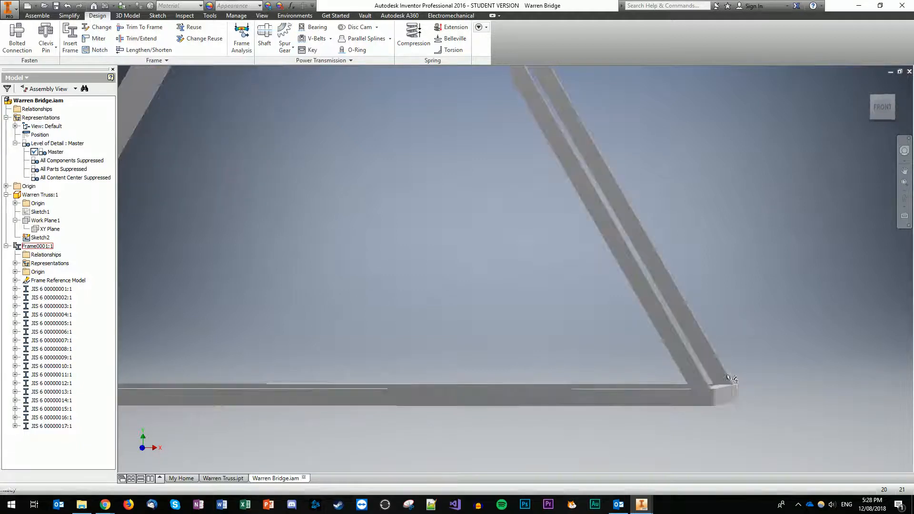
# Step: Orbit to a top view and zoom out to show the entire truss frame
pyautogui.moveTo(885, 112); pyautogui.dragTo(857, 140)
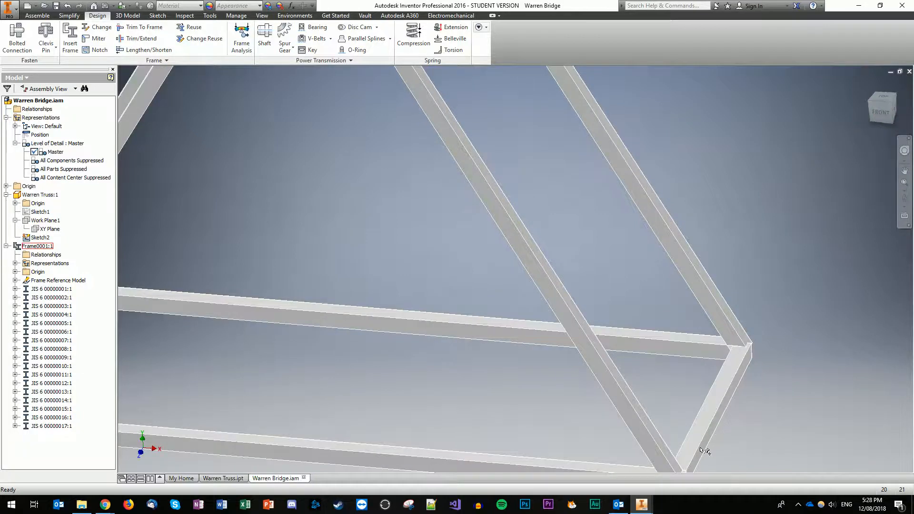
pyautogui.scroll(8, 705, 452)
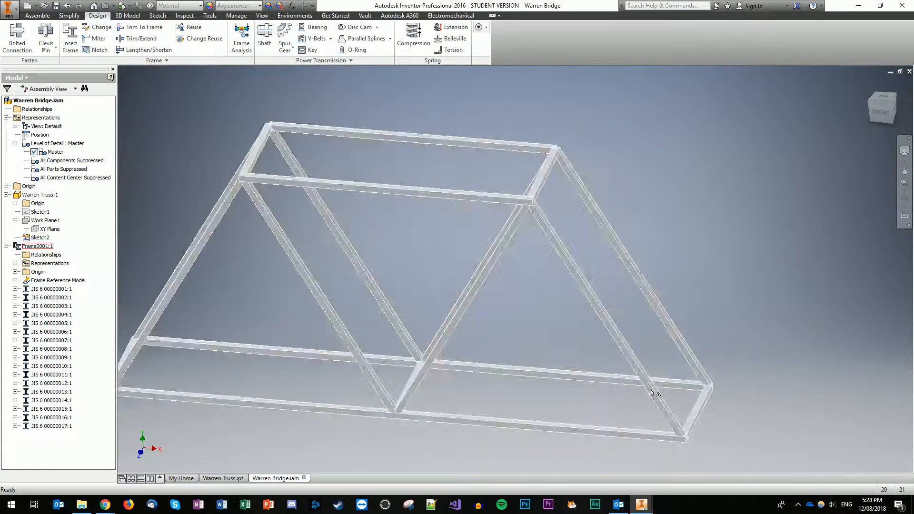